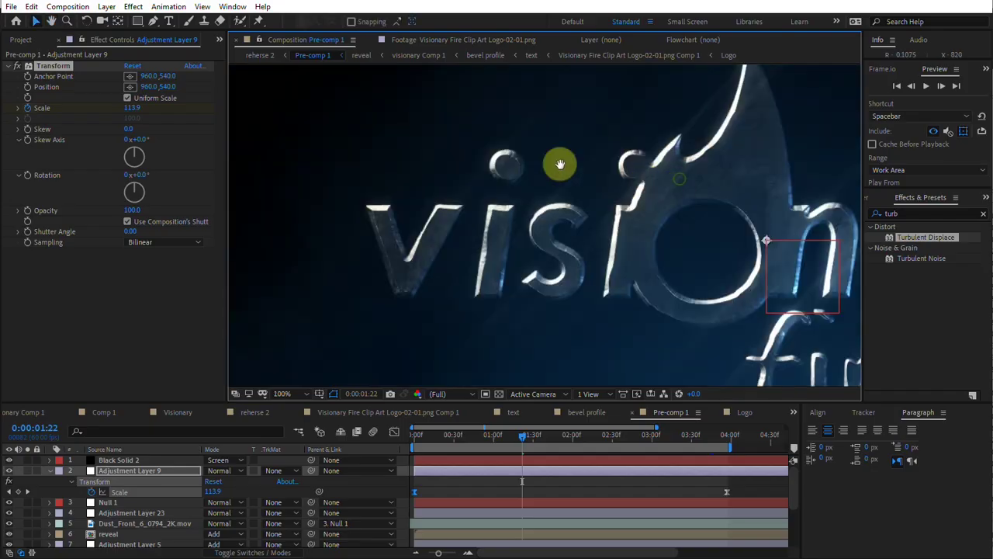
drag(795, 257, 762, 216)
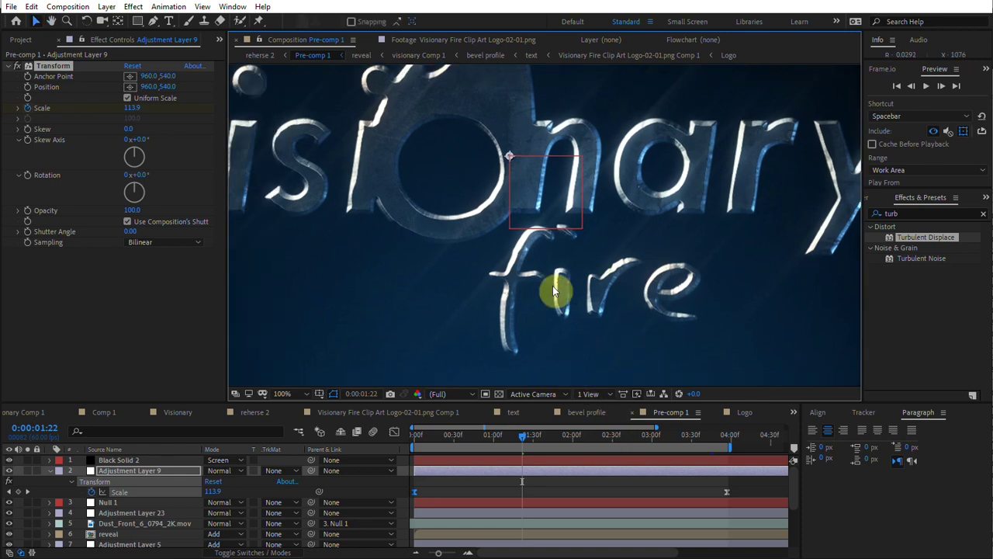
scroll(552, 286, down, 2)
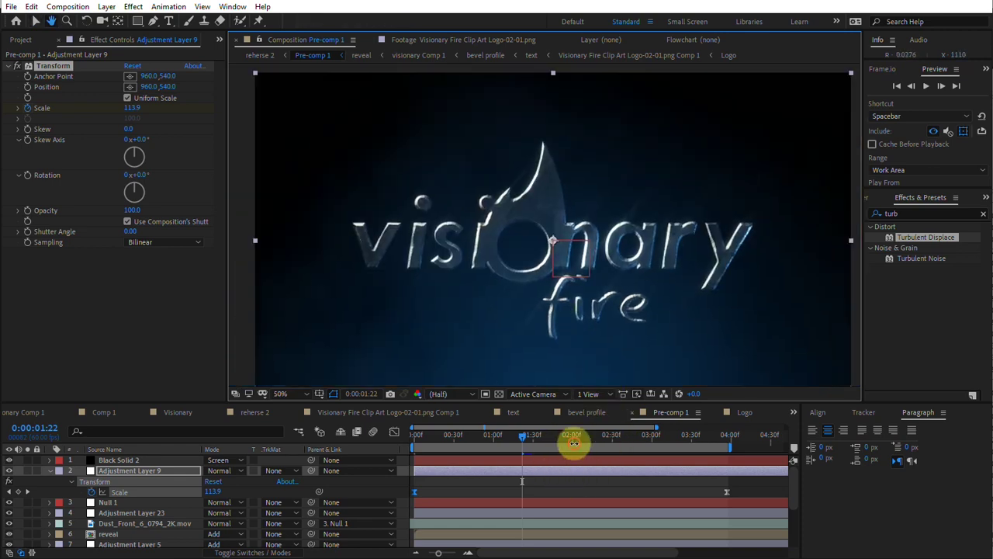
key(v)
click(478, 429)
click(455, 441)
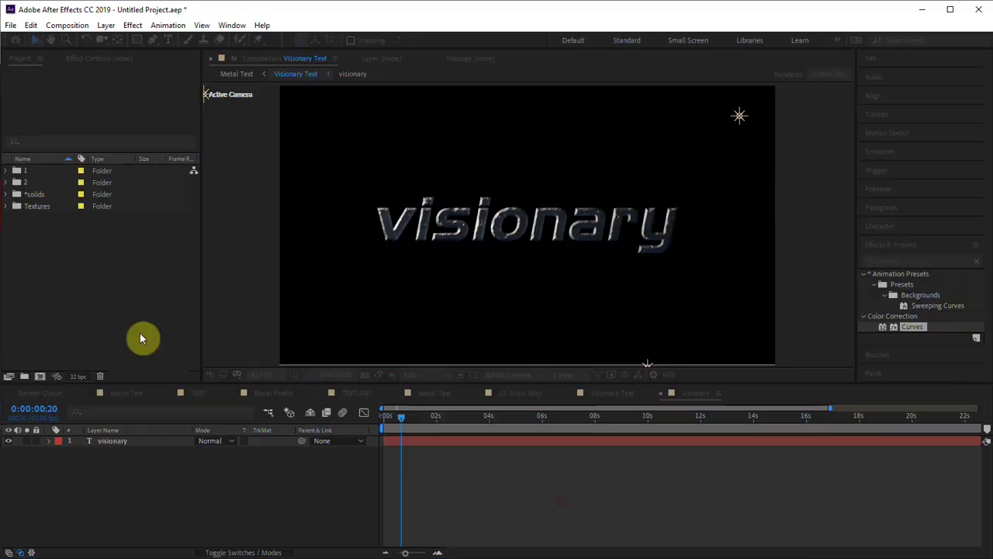
Create a new composition named Metal Text at 1920 x 1080 px, 30 fps, with a 30-second duration.
click(66, 339)
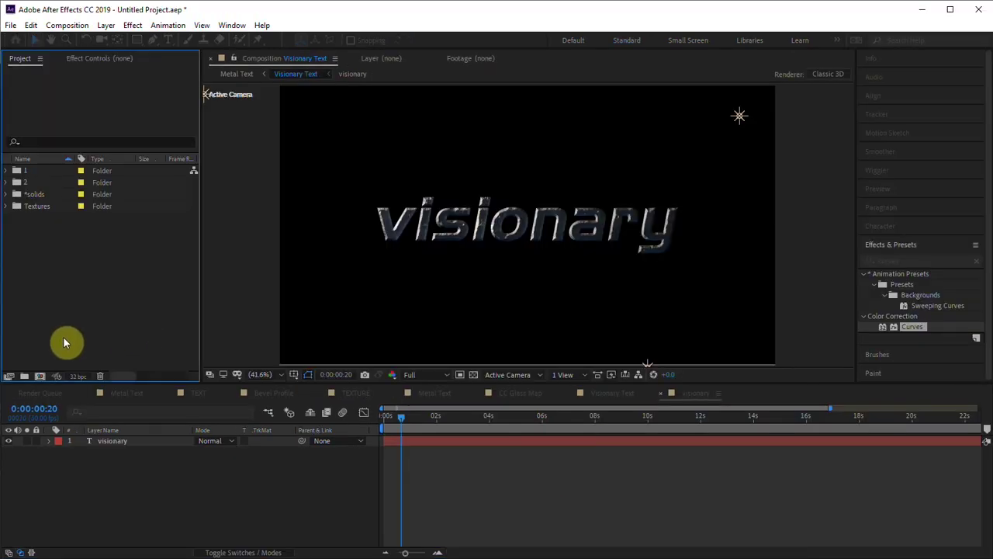
click(40, 377)
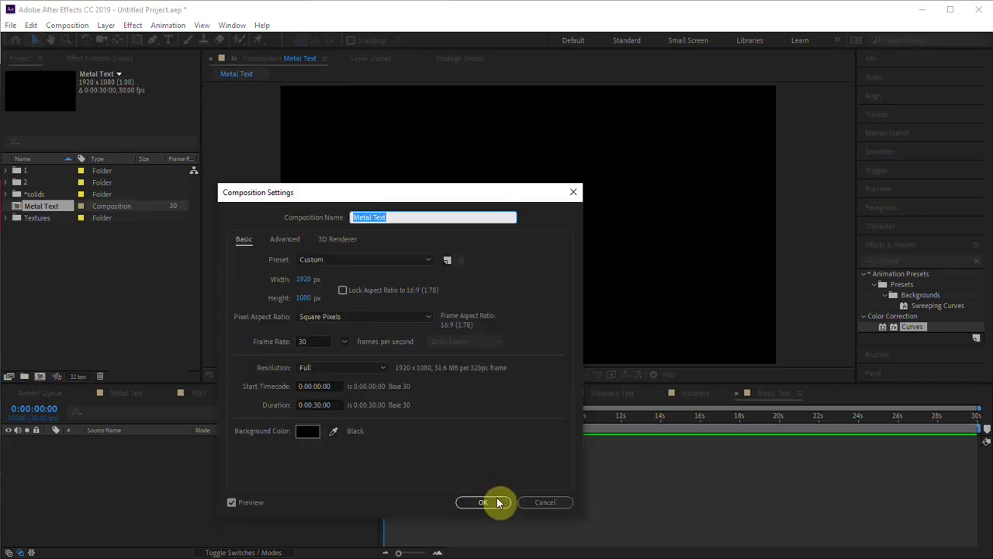
click(490, 503)
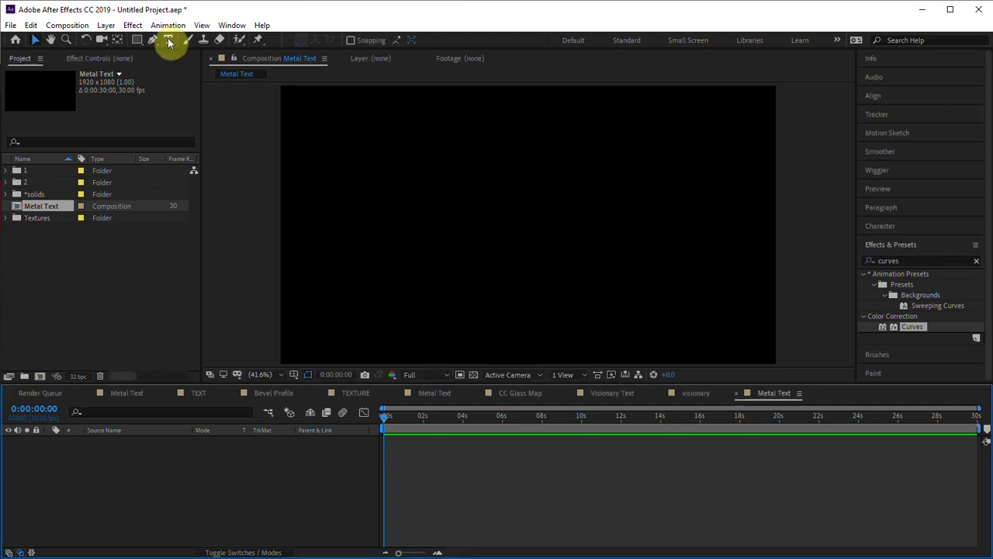
Add a text layer reading "visionary" to the Metal Text composition.
click(169, 40)
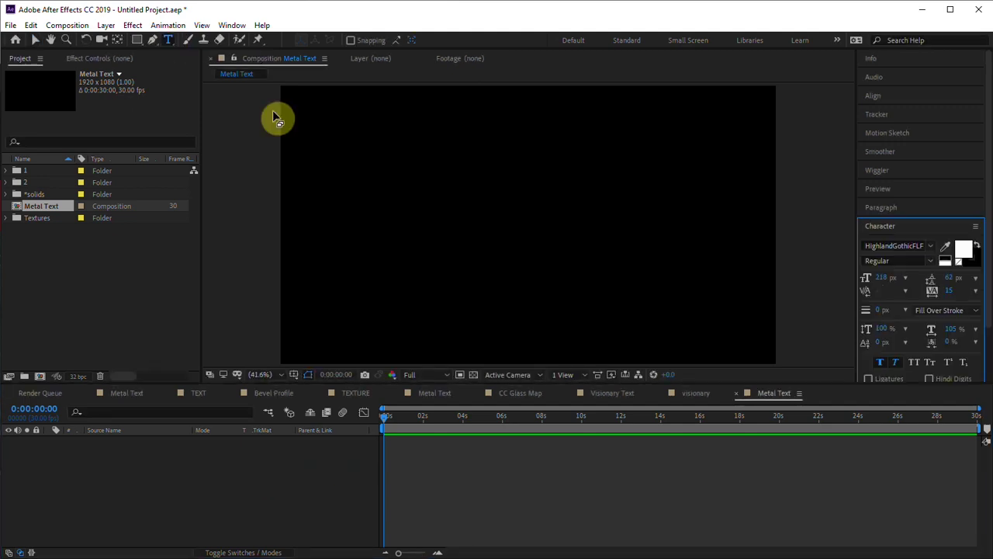
click(401, 222)
text(V)
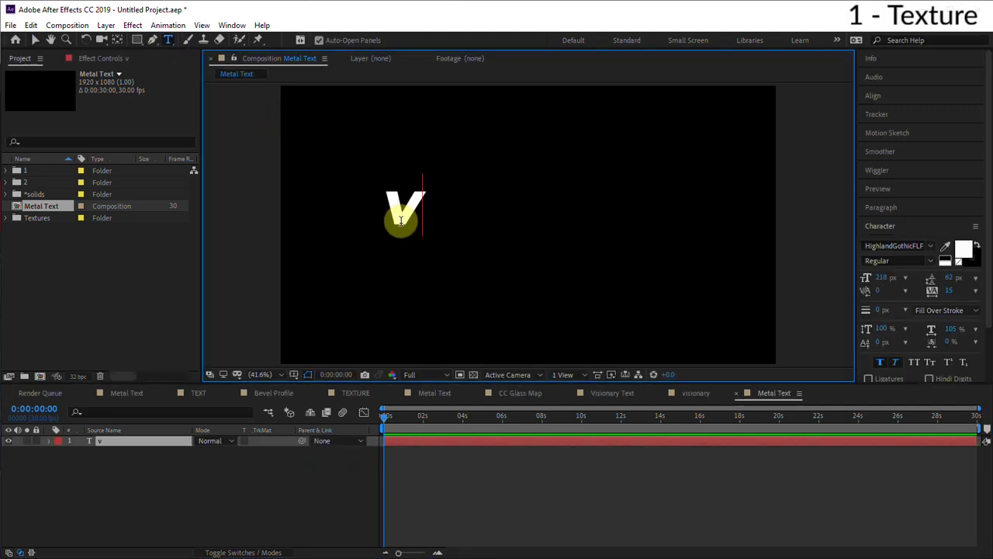
text(isionary)
key(KP_Enter)
Move the visionary text to the middle of the frame and align it to the composition's centre.
drag(438, 214, 551, 225)
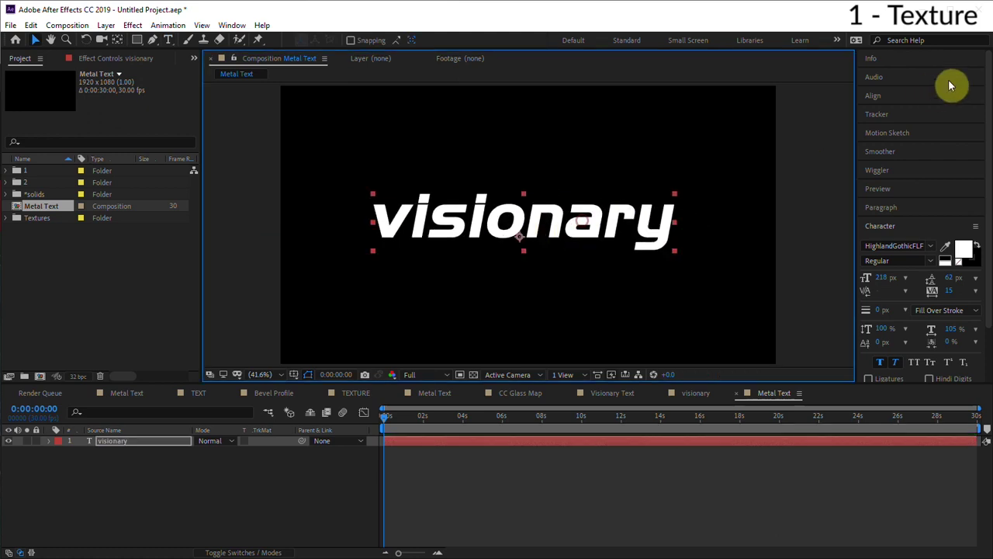
click(871, 99)
click(871, 97)
click(954, 127)
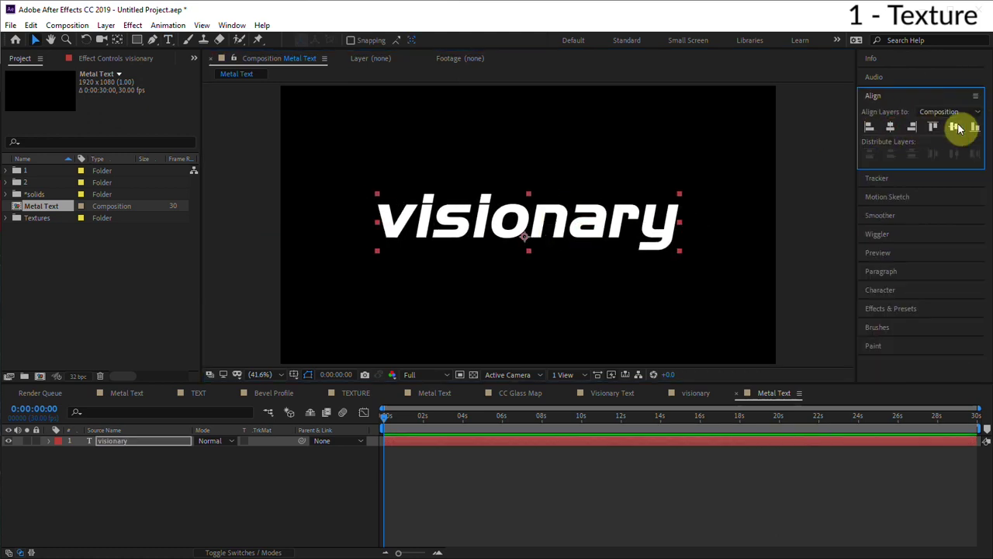
Set the visionary text's font size to 240 px and re-centre it horizontally and vertically in the composition.
click(881, 290)
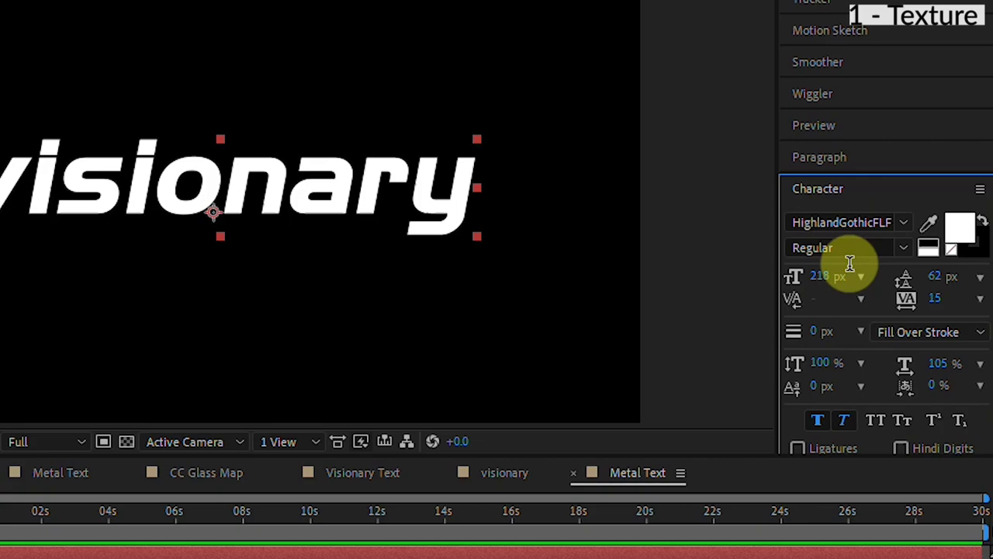
drag(852, 280, 865, 281)
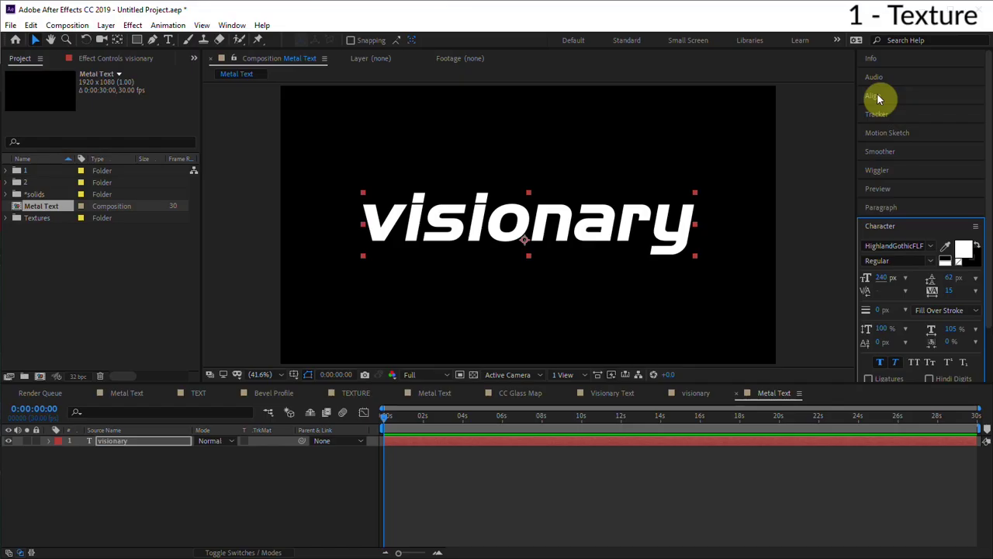
click(874, 96)
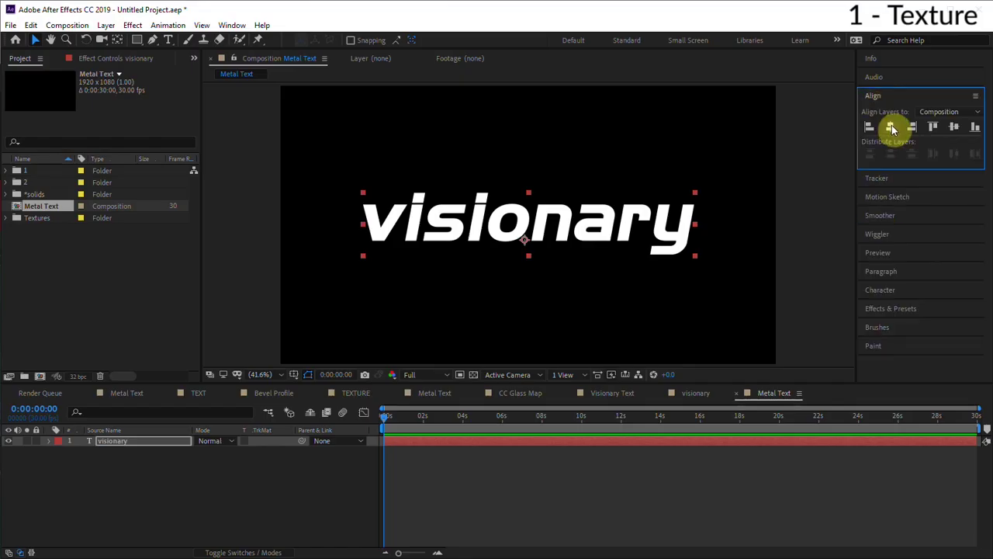
click(891, 127)
click(954, 128)
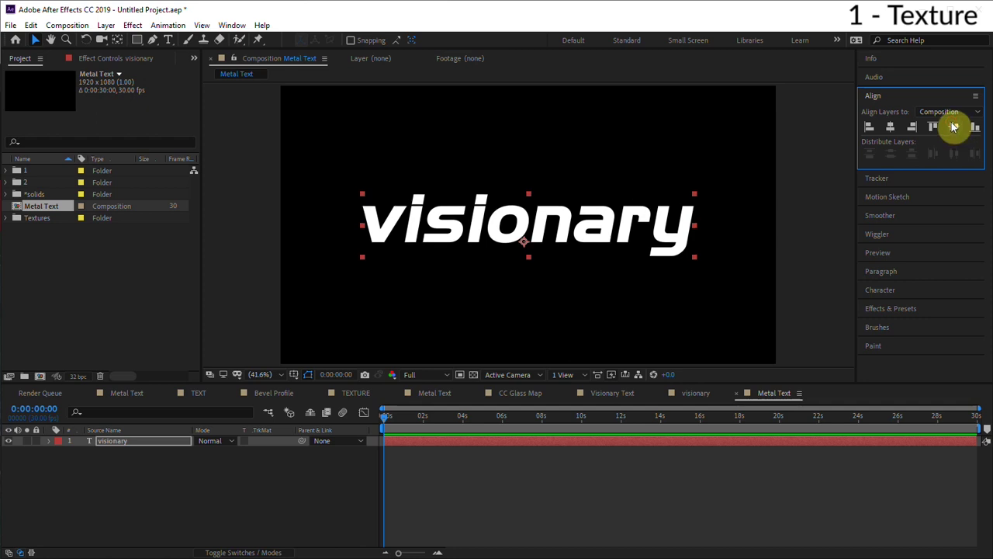
click(232, 25)
click(149, 543)
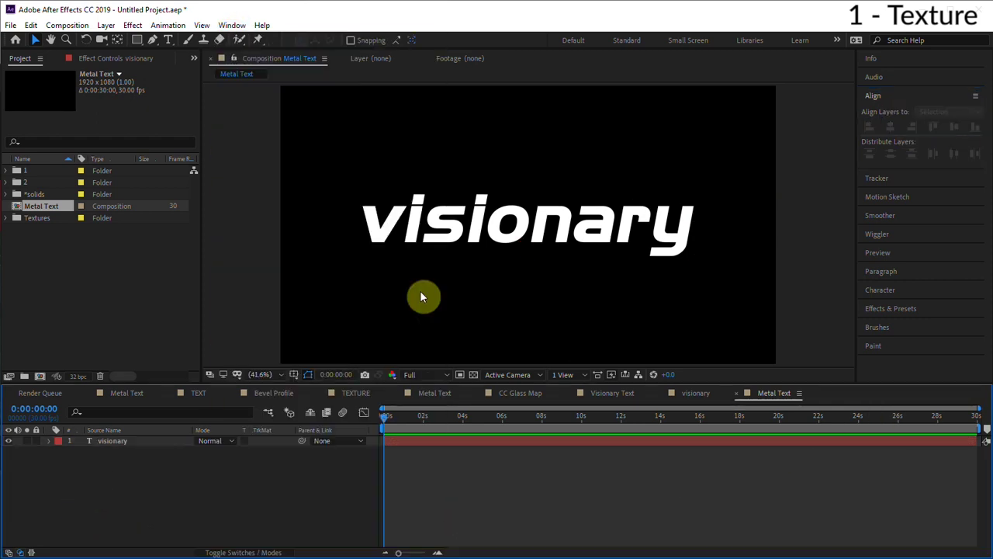
Pre-compose the visionary text layer into a new composition named TEXT.
click(123, 442)
right_click(122, 443)
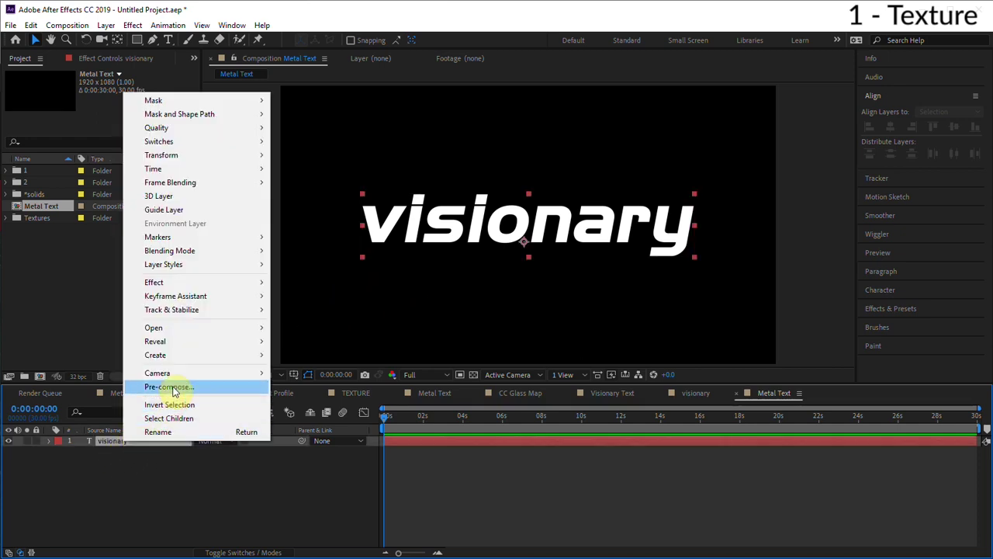
click(164, 387)
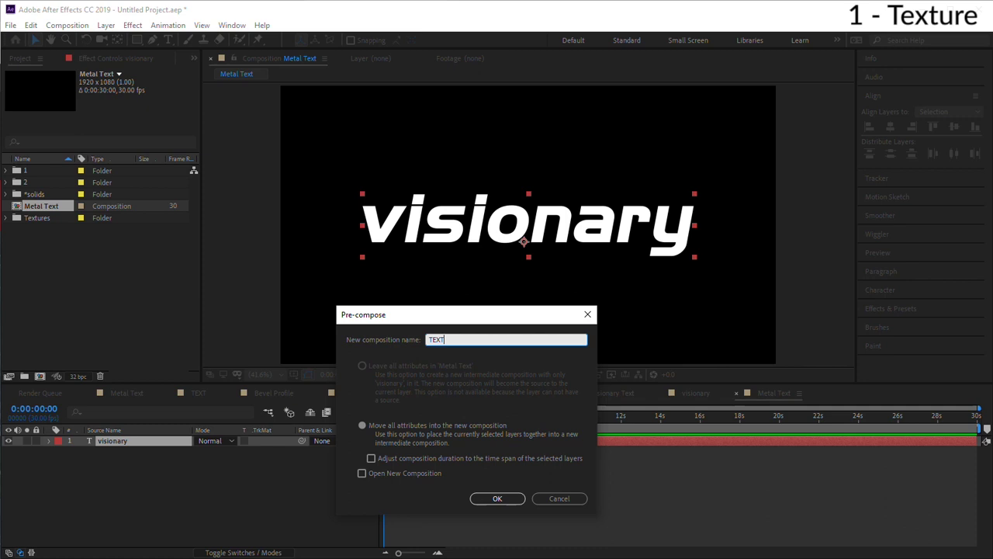
key(Return)
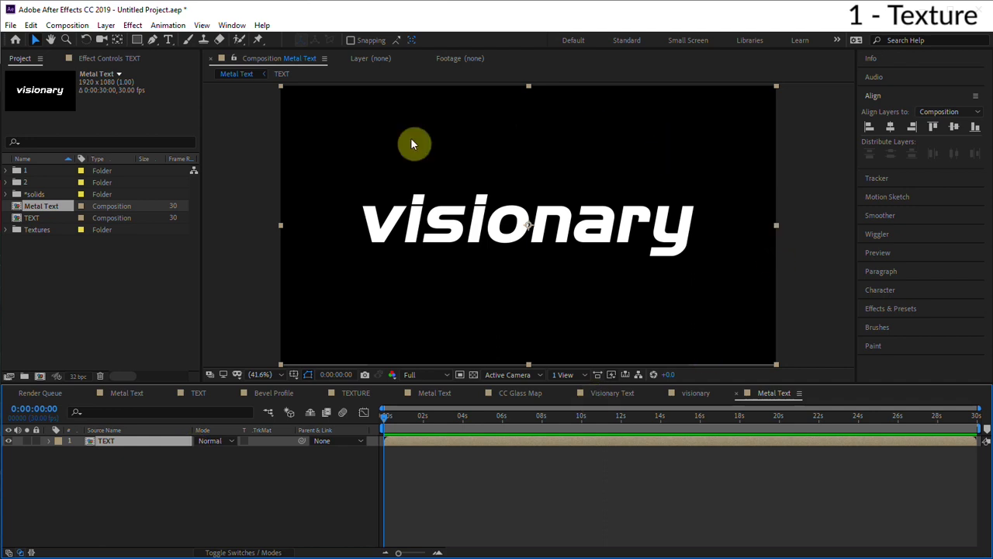
Place metal 1.jpg from the Textures folder beneath the TEXT layer in the Metal Text composition.
click(627, 295)
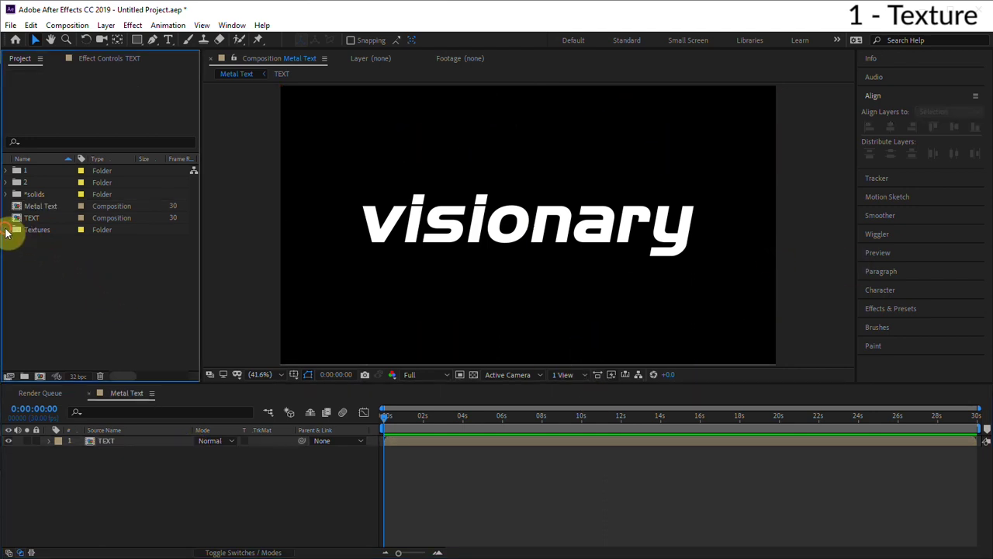
click(7, 229)
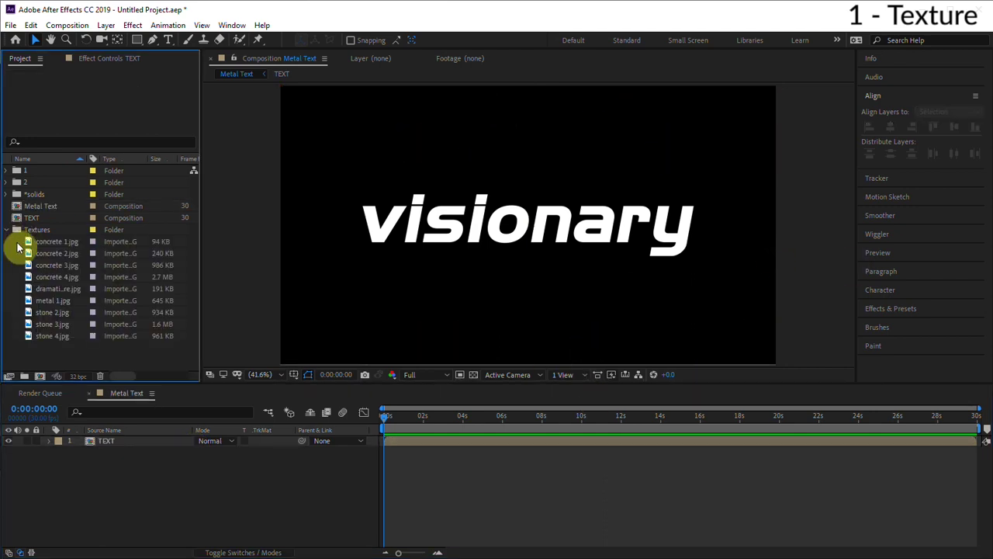
drag(54, 301, 99, 399)
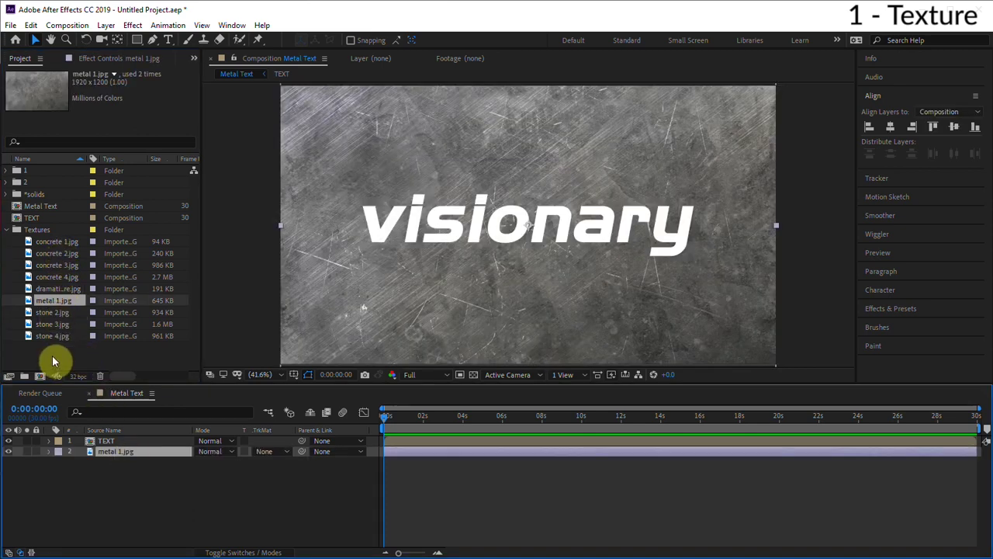
Scale the metal 1.jpg layer to 74% so it sits just around the text.
key(s)
drag(232, 462, 224, 458)
click(126, 486)
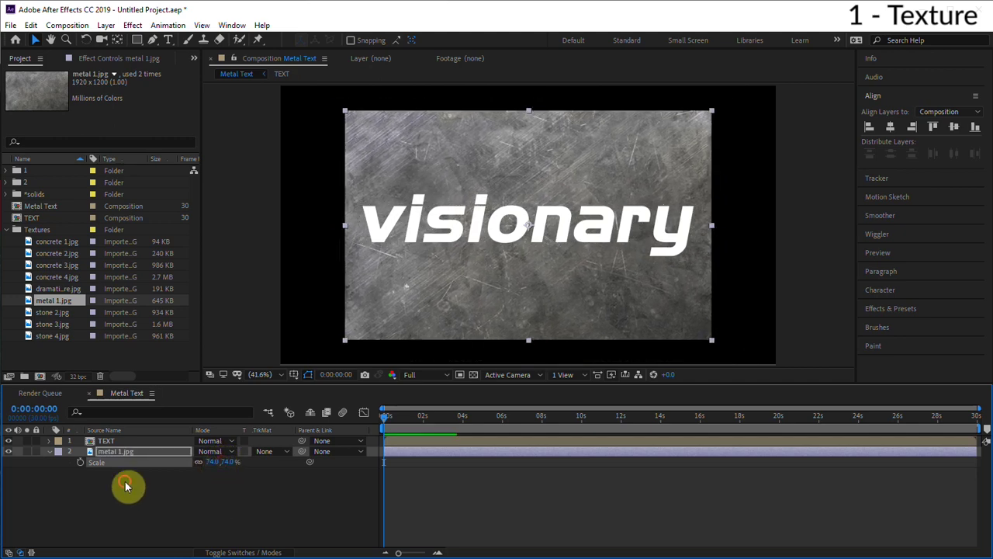
click(48, 452)
Pre-compose the metal 1.jpg layer as TEXTURE, moving all attributes into the new composition.
right_click(124, 453)
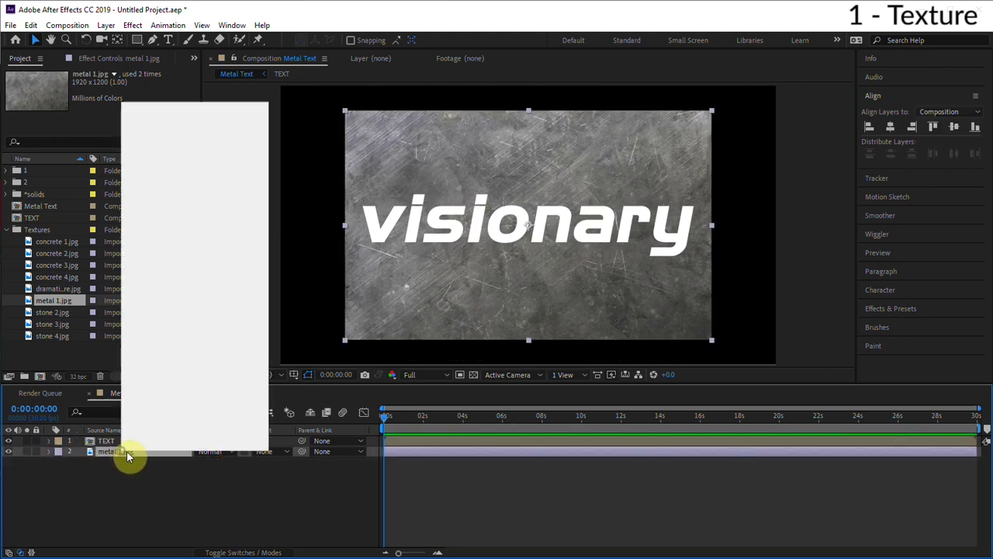
click(367, 388)
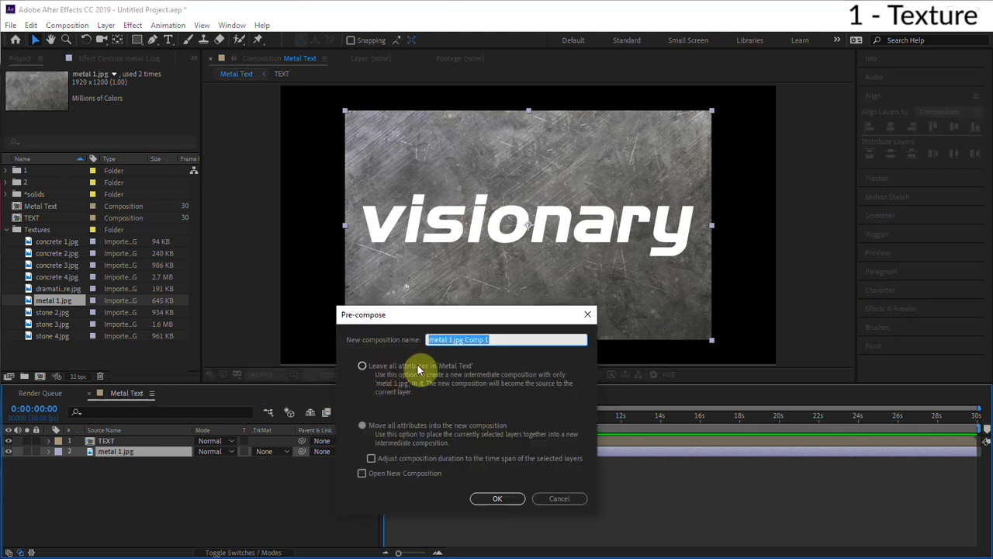
text(TEXTURE)
key(Return)
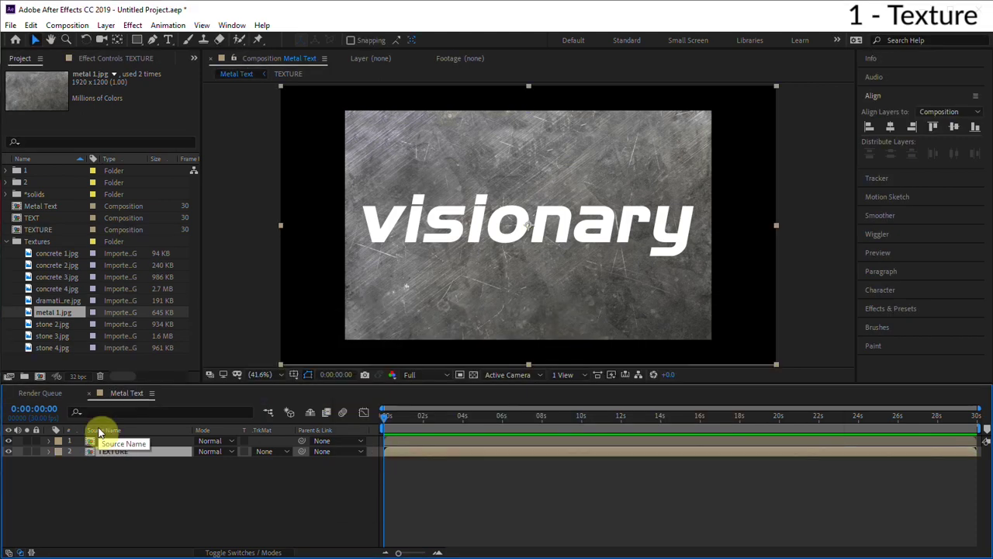
Hide the TEXT layer and apply the CC Glass effect to the TEXTURE layer.
click(8, 440)
click(903, 308)
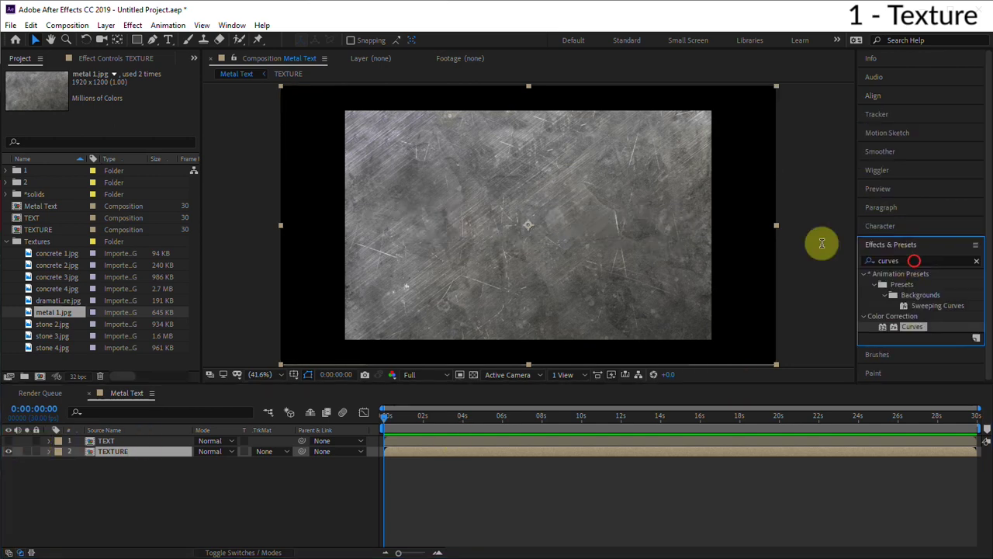
key(ctrl+f)
text(cc glass)
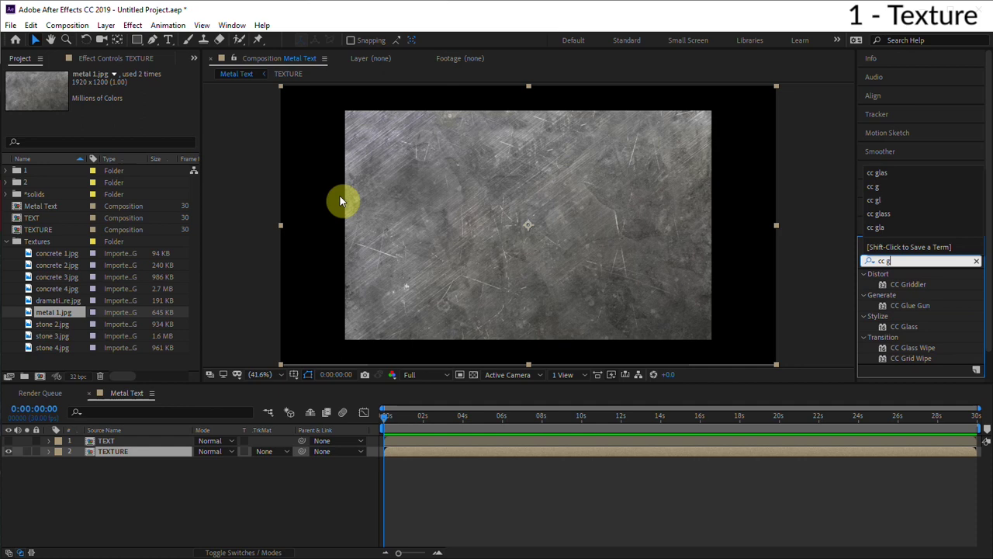
key(Return)
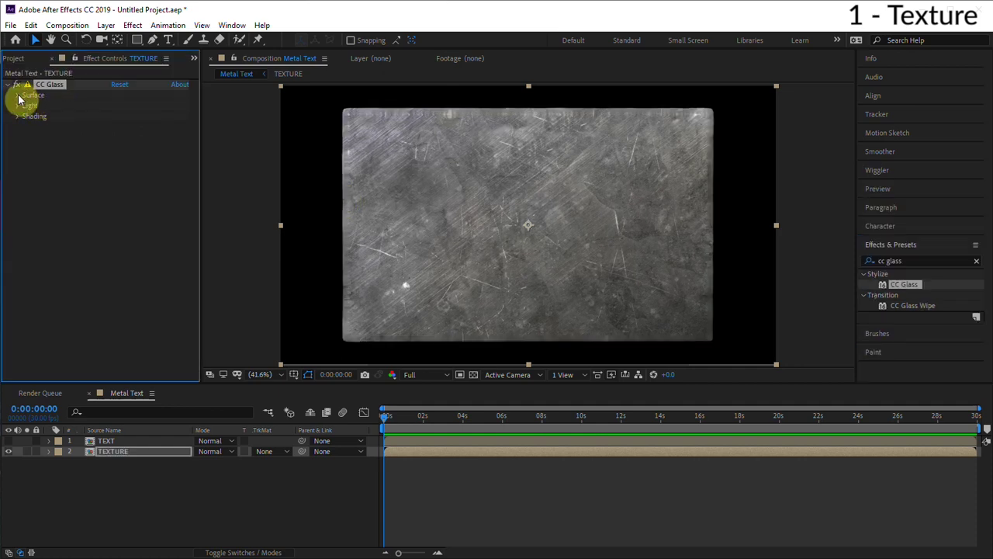
Set the CC Glass surface Bump Map to the TEXT layer.
click(17, 94)
click(133, 109)
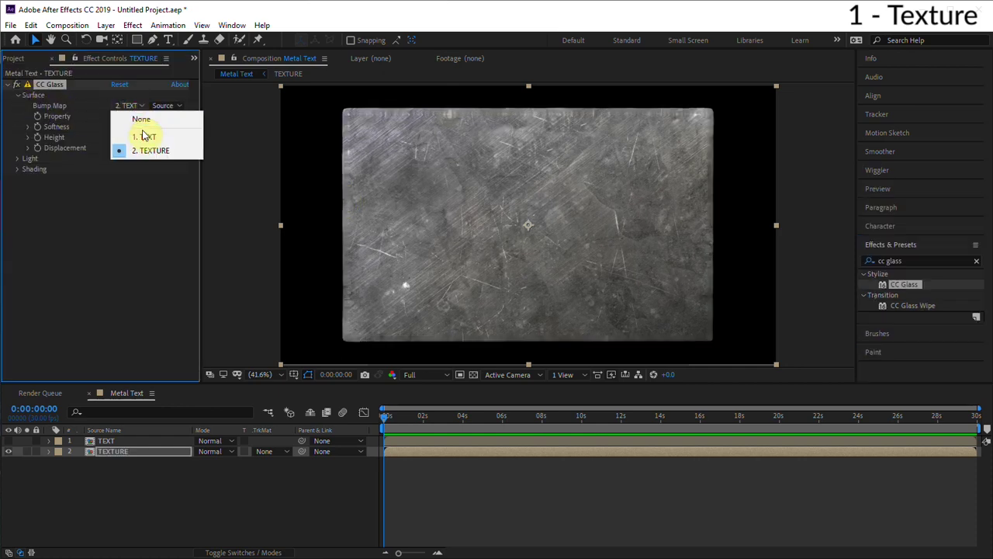
click(149, 138)
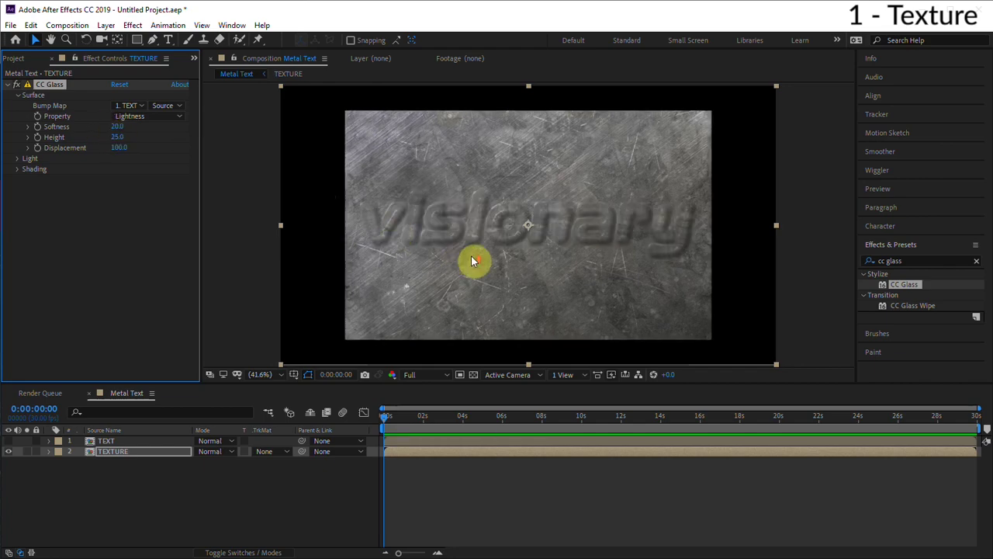
Reduce the CC Glass surface Softness to 10.2 to sharpen the embossed lettering.
scroll(415, 225, up, 3)
scroll(412, 224, down, 2)
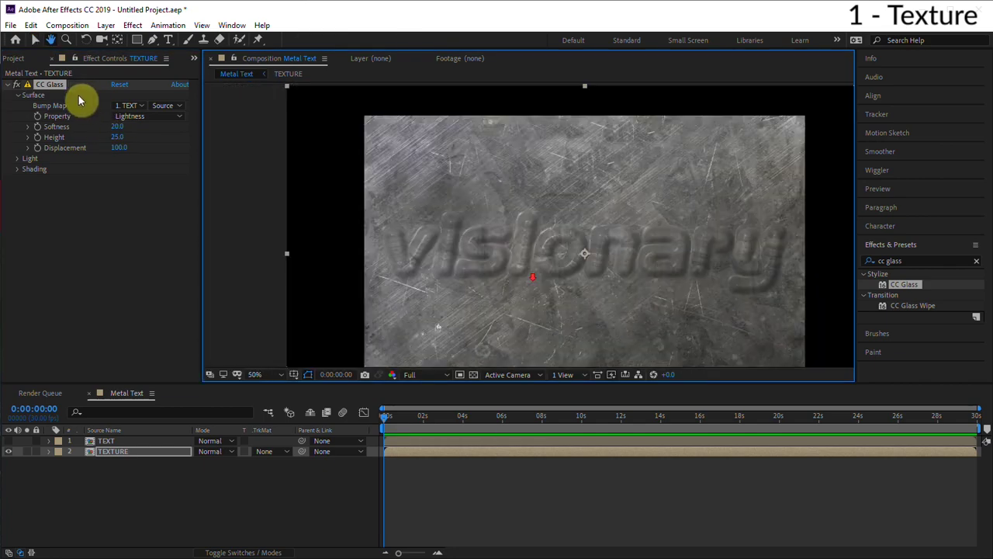
scroll(384, 232, up, 4)
scroll(384, 236, down, 2)
drag(118, 125, 115, 192)
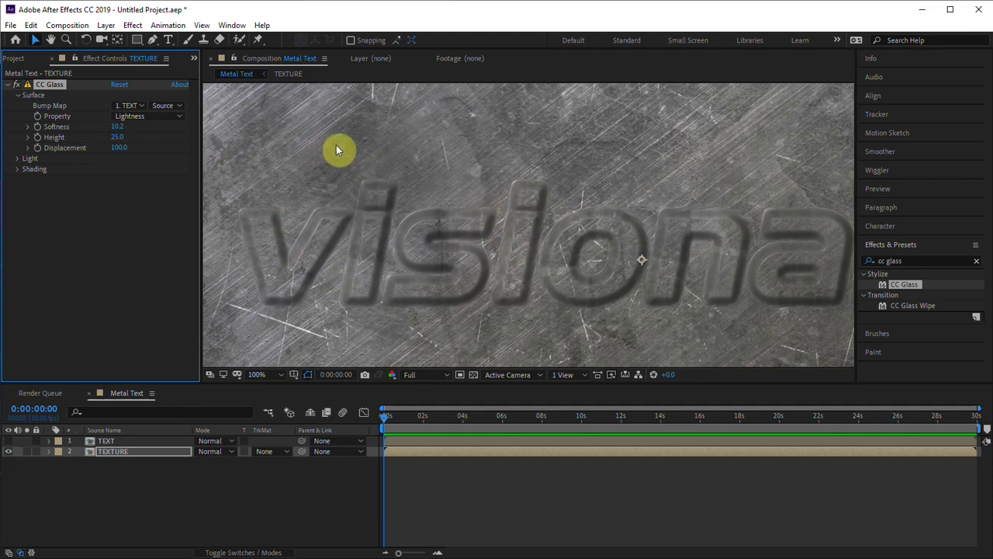
Hide the TEXTURE layer, turn the TEXT layer's visibility back on and select TEXT.
click(31, 469)
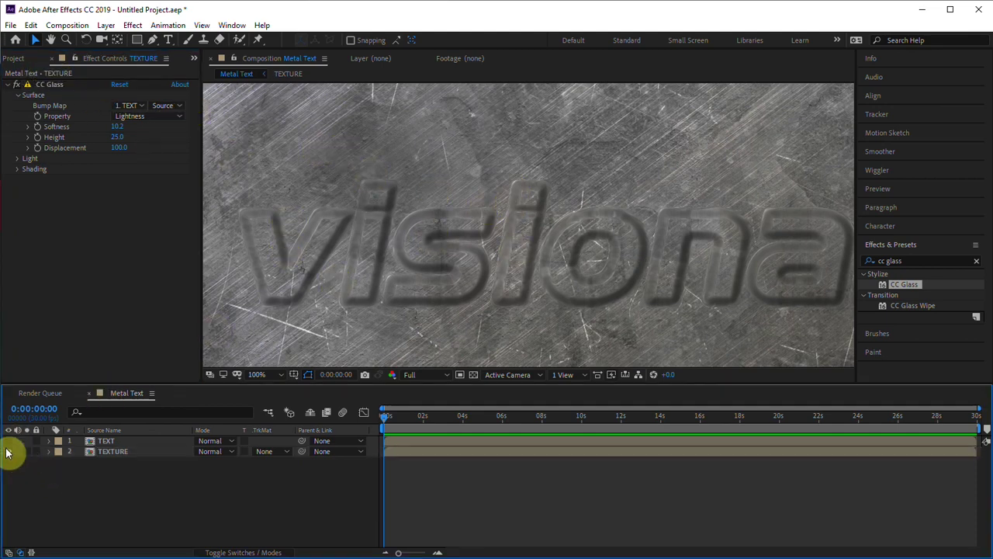
click(9, 452)
click(106, 440)
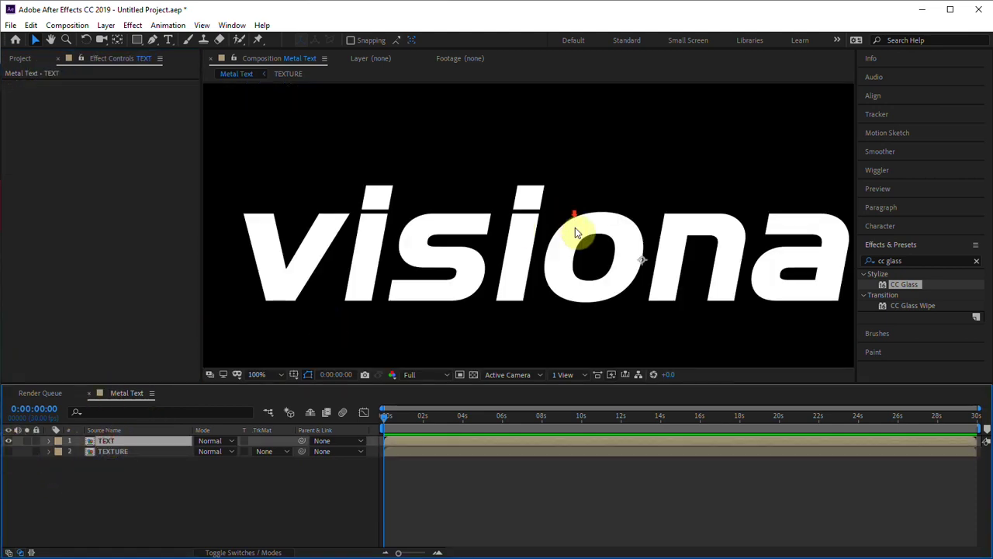
scroll(580, 237, down, 2)
drag(579, 237, 534, 237)
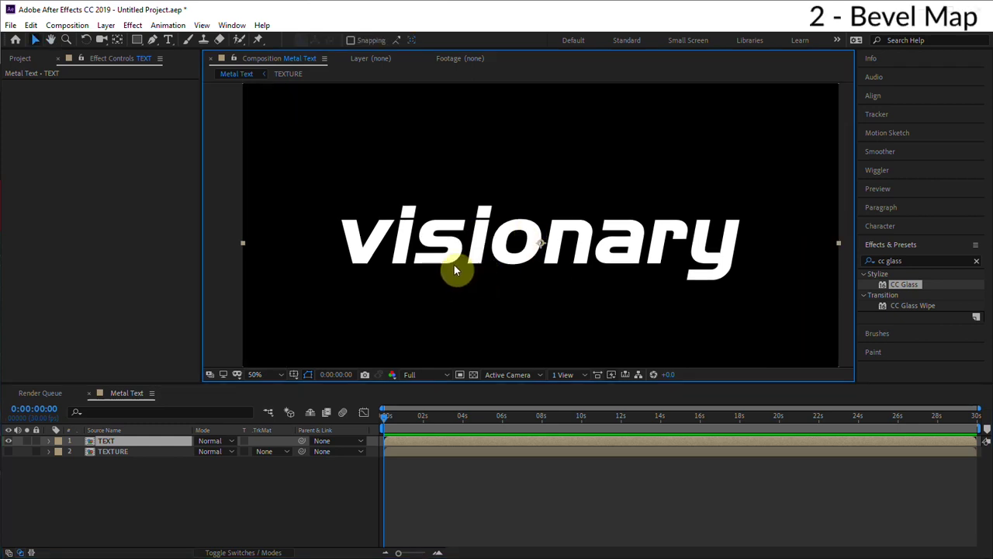
Duplicate the TEXT layer and pre-compose the copy as a new composition named "Bevel Map".
key(ctrl+d)
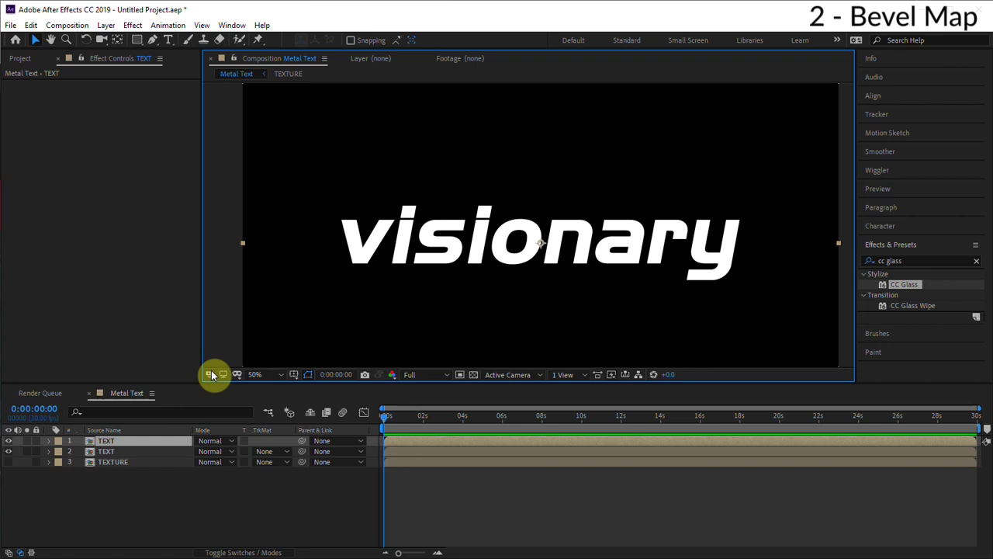
right_click(116, 440)
click(161, 387)
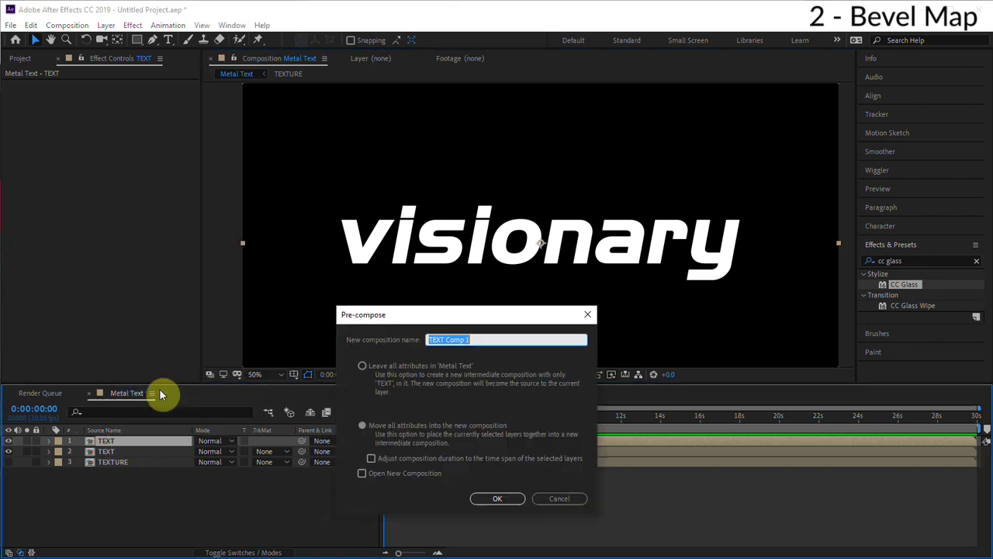
text(Bevel M)
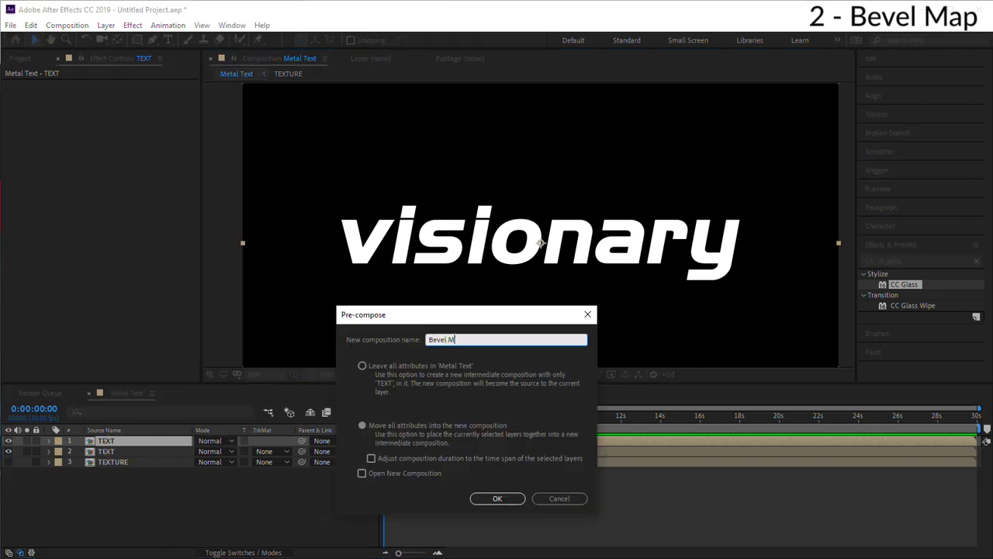
text(ap)
key(Return)
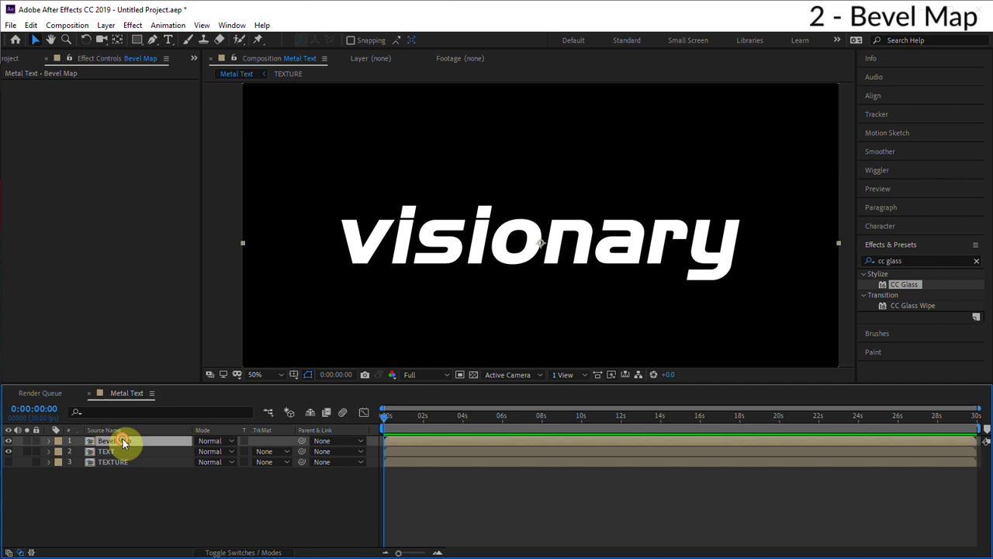
Open the Bevel Map composition and add an Inner Glow layer style to its TEXT layer.
double_click(122, 440)
scroll(390, 264, up, 2)
drag(390, 263, 523, 295)
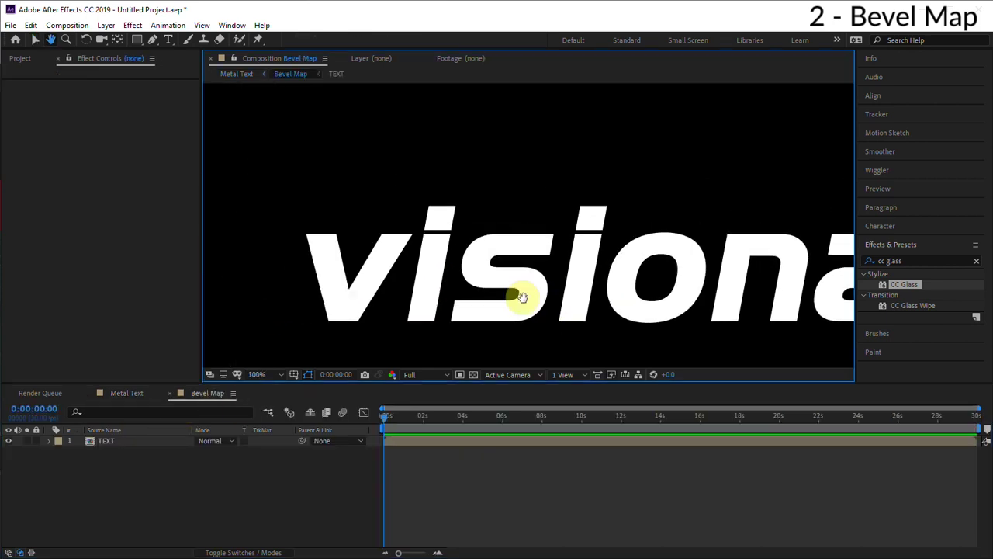
scroll(478, 253, up, 1)
drag(480, 255, 681, 240)
key(v)
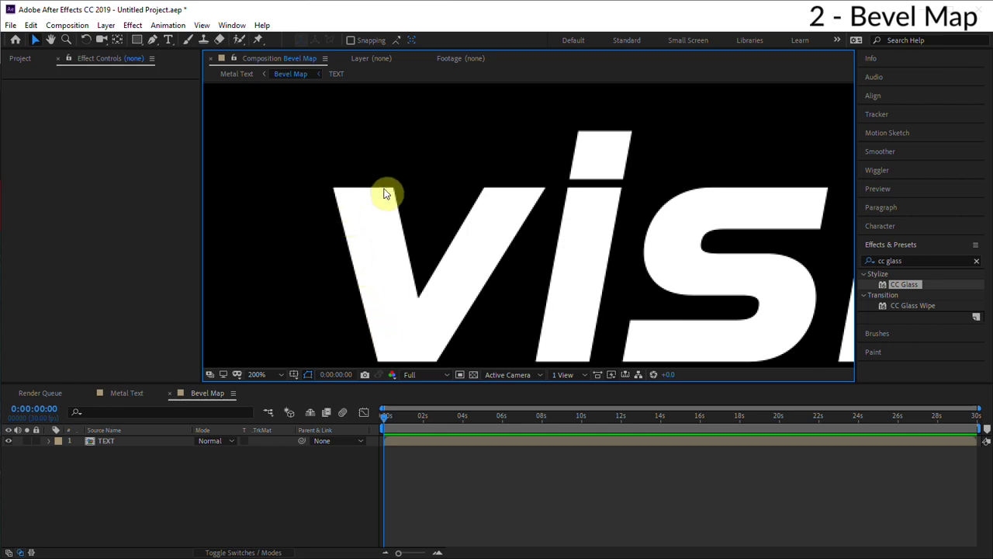
right_click(122, 443)
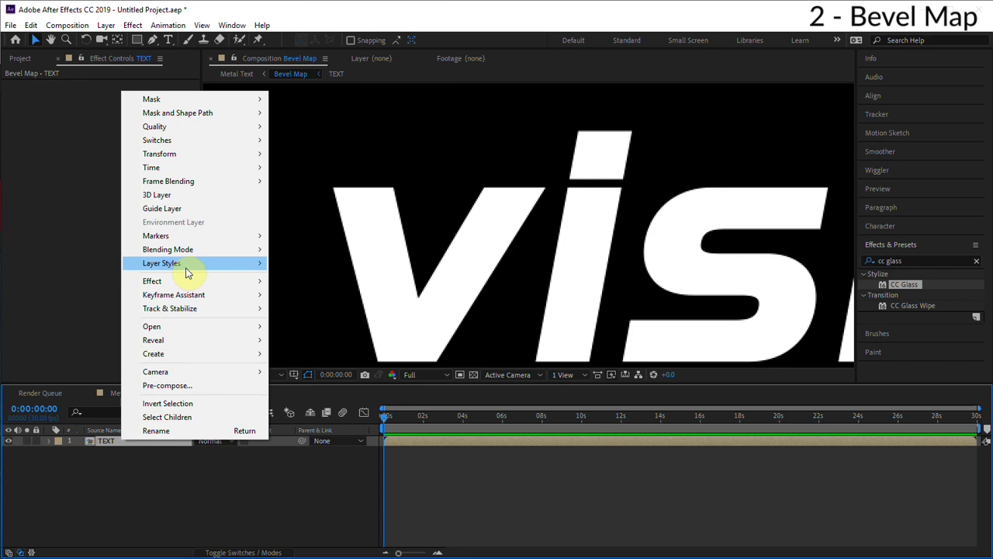
mouse_move(187, 266)
click(318, 350)
Set the Inner Glow blend mode to Multiply and its color to black.
click(71, 484)
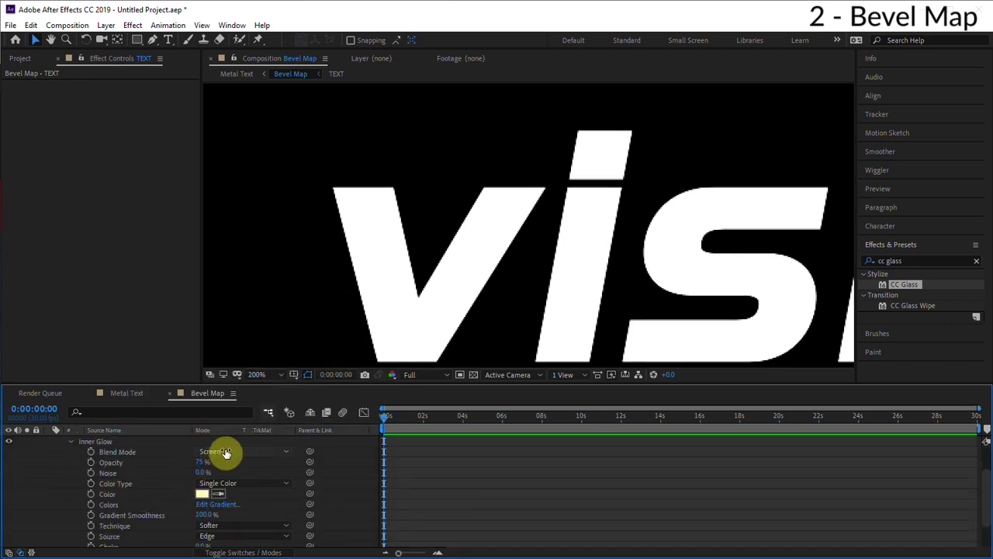
click(225, 452)
click(242, 102)
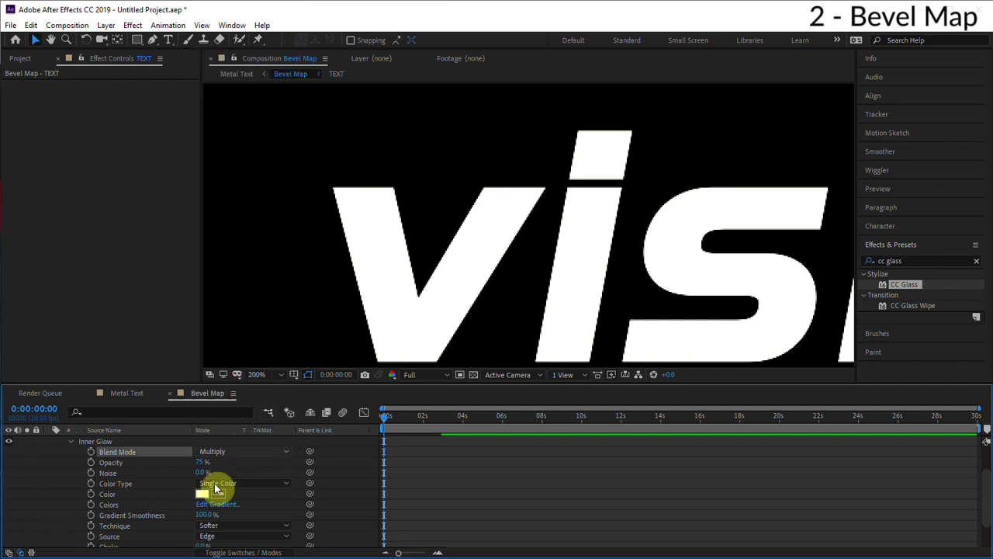
click(204, 493)
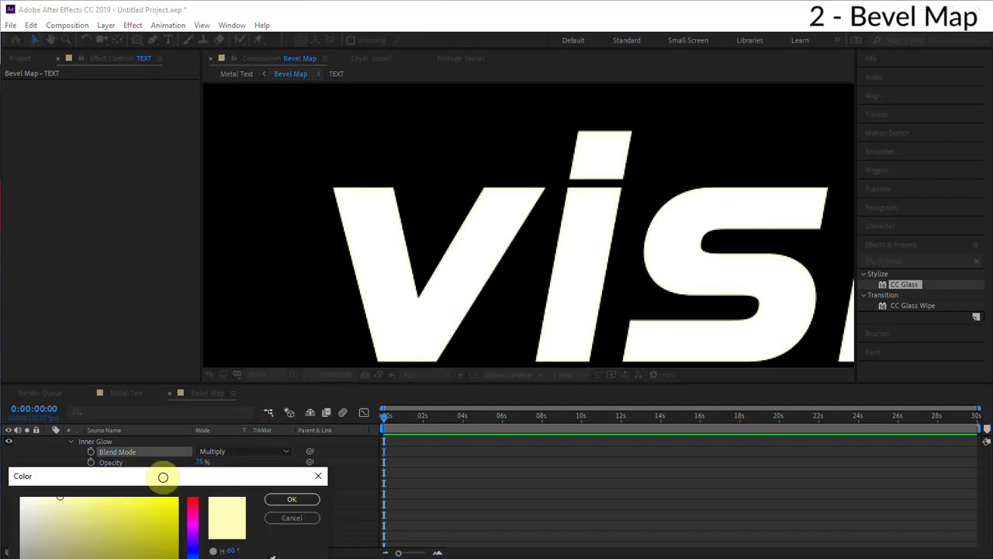
drag(163, 477, 510, 285)
drag(481, 392, 528, 471)
click(634, 309)
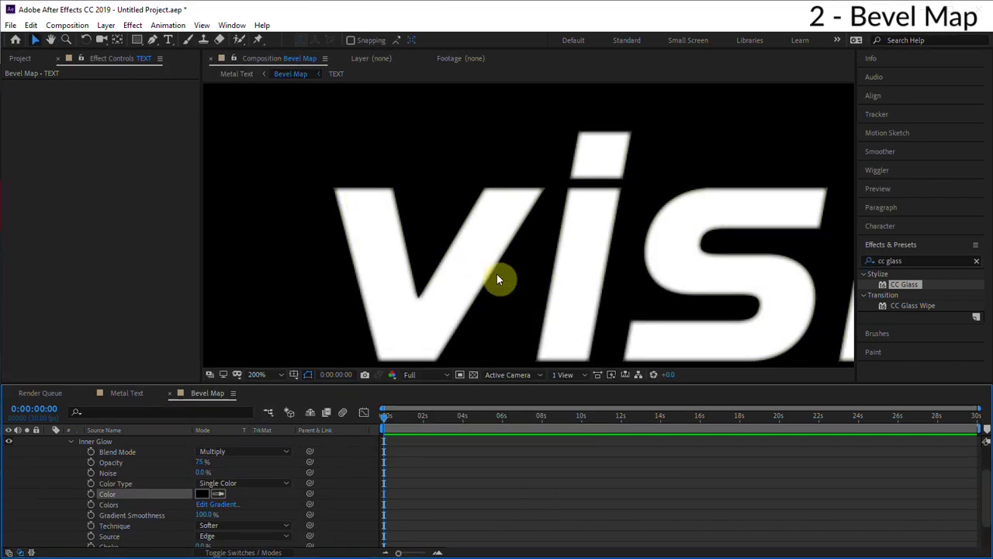
Set the Inner Glow technique to Precise and its size to 11.0.
scroll(148, 487, down, 3)
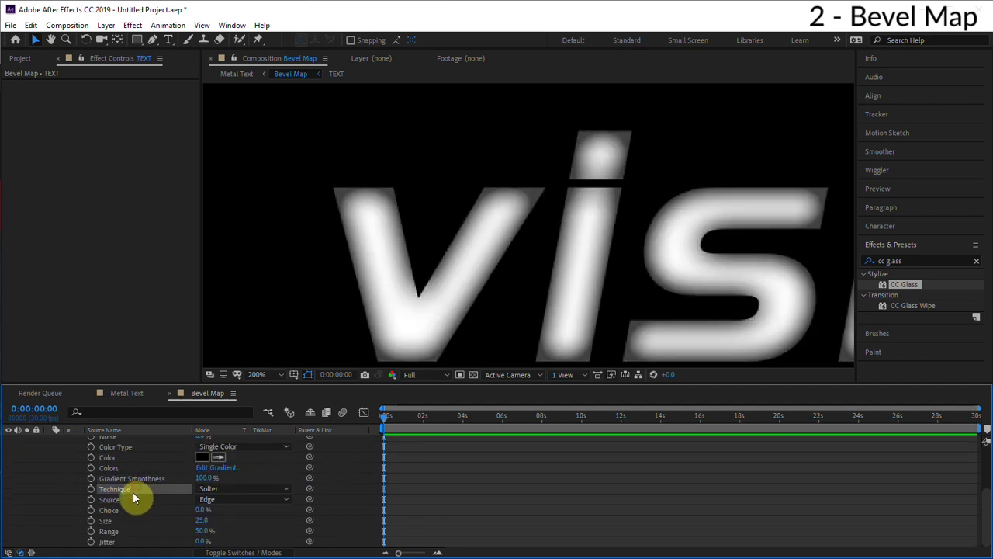
click(233, 491)
click(228, 517)
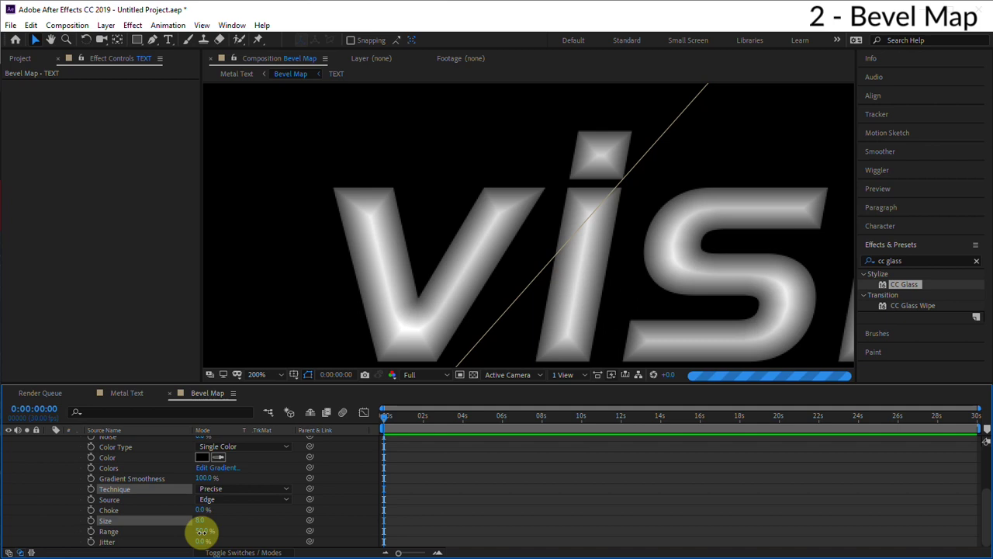
drag(202, 532, 203, 532)
scroll(617, 251, down, 1)
key(space)
drag(617, 252, 567, 268)
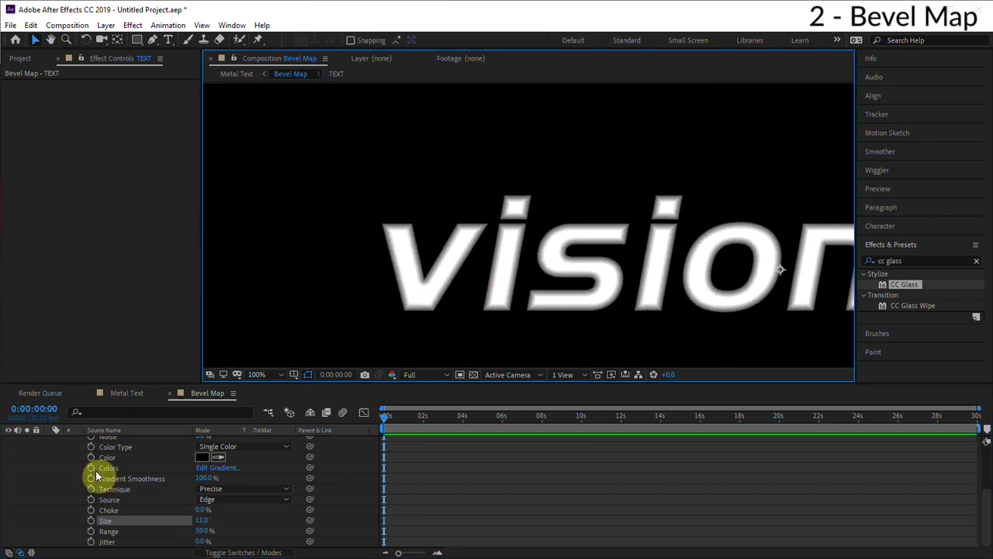
Return to the Metal Text composition, hide the Bevel Map and TEXT layers, and show the TEXTURE layer.
scroll(92, 463, up, 4)
click(51, 443)
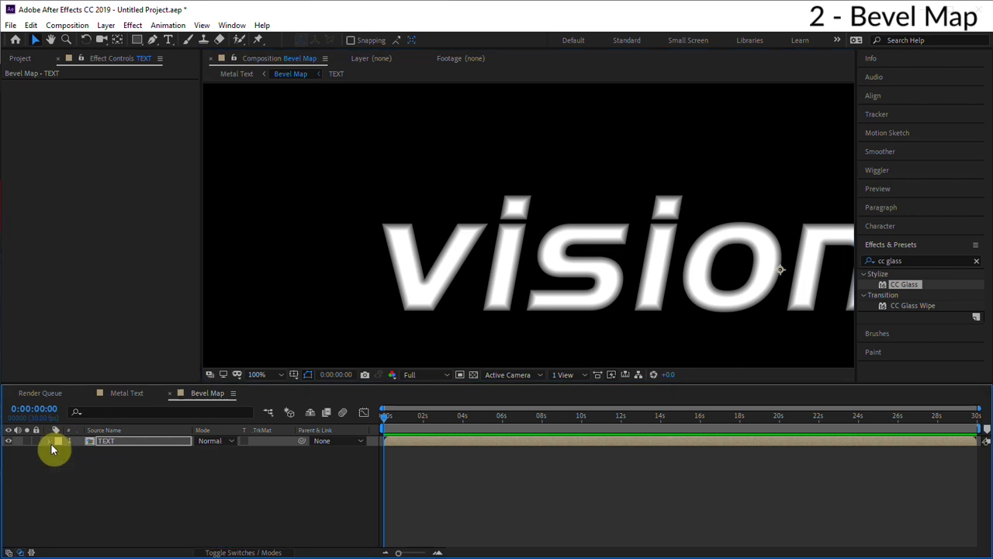
click(244, 75)
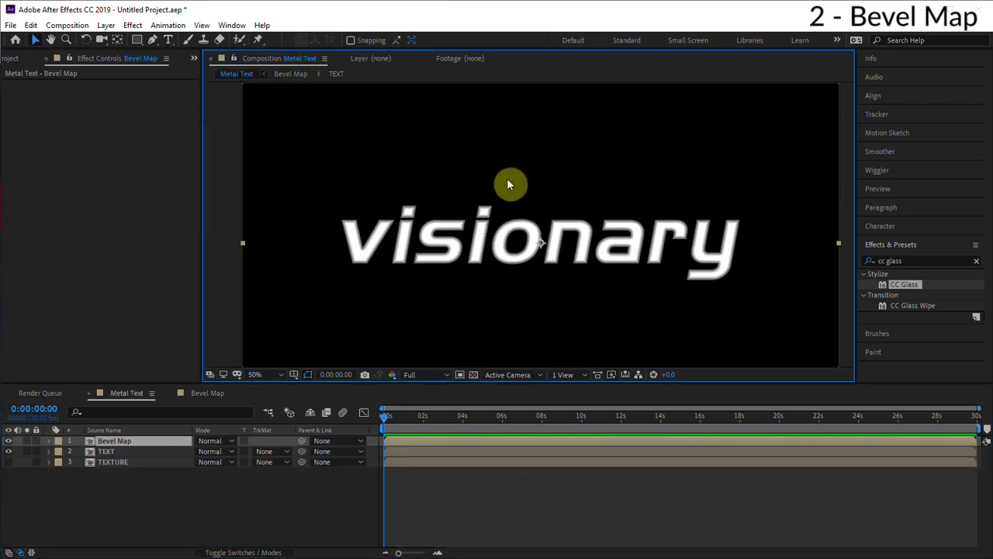
click(12, 461)
drag(8, 440, 10, 455)
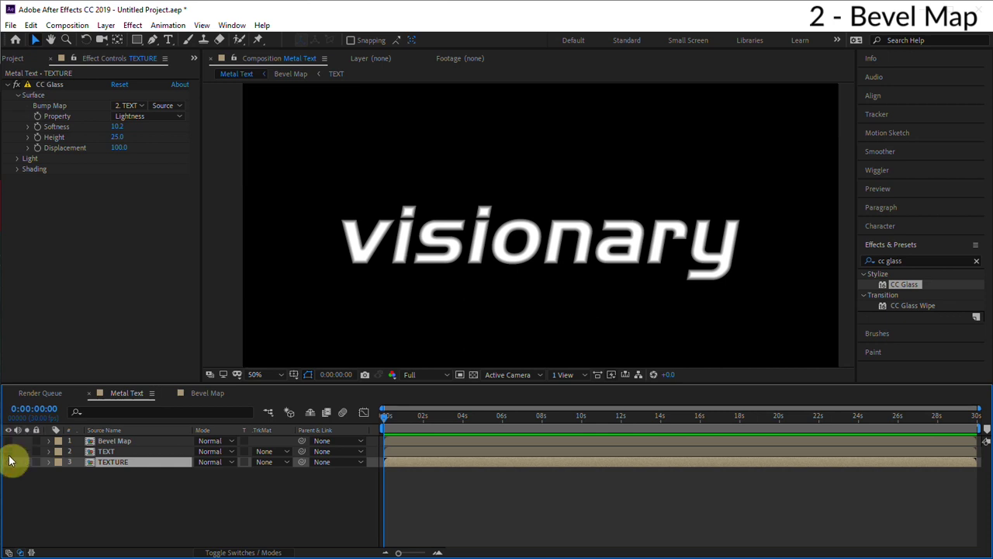
click(9, 462)
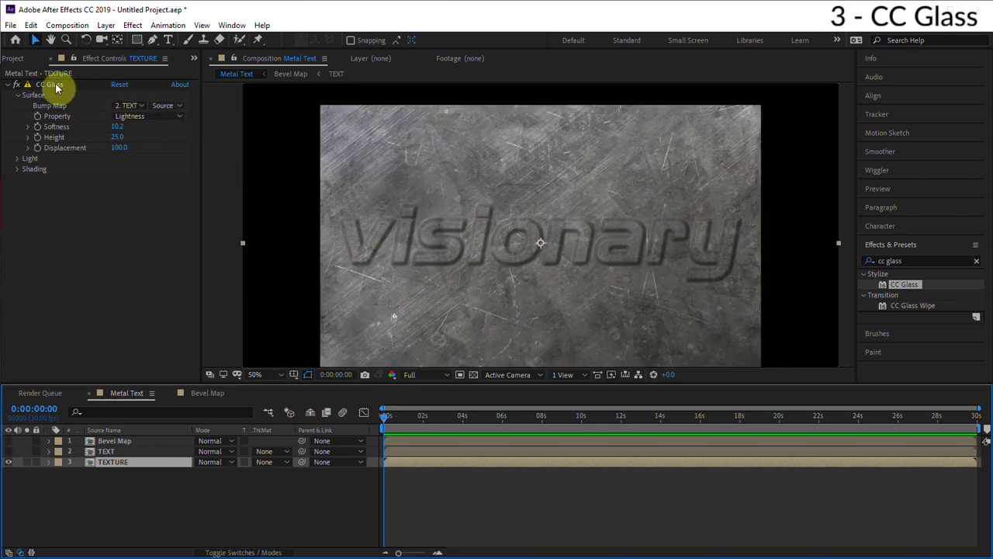
Set the CC Glass surface Bump Map on TEXTURE to the Bevel Map layer and its Softness to 0.
click(132, 108)
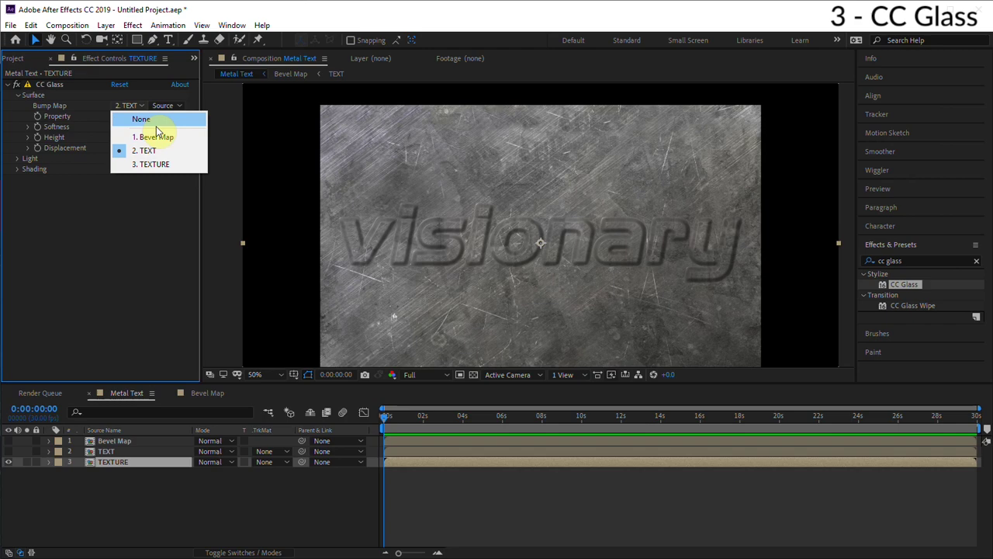
click(172, 137)
scroll(410, 261, up, 2)
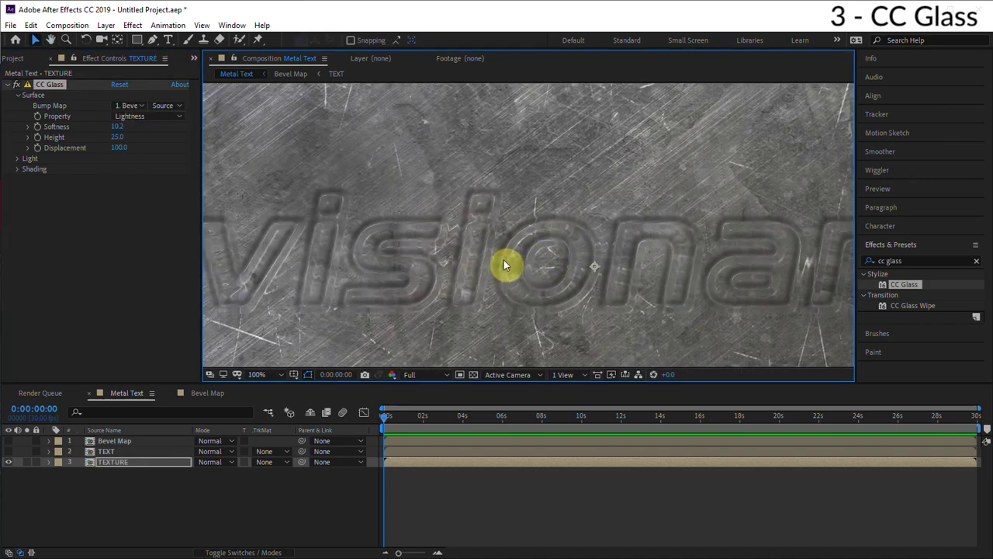
drag(466, 275, 600, 266)
click(117, 127)
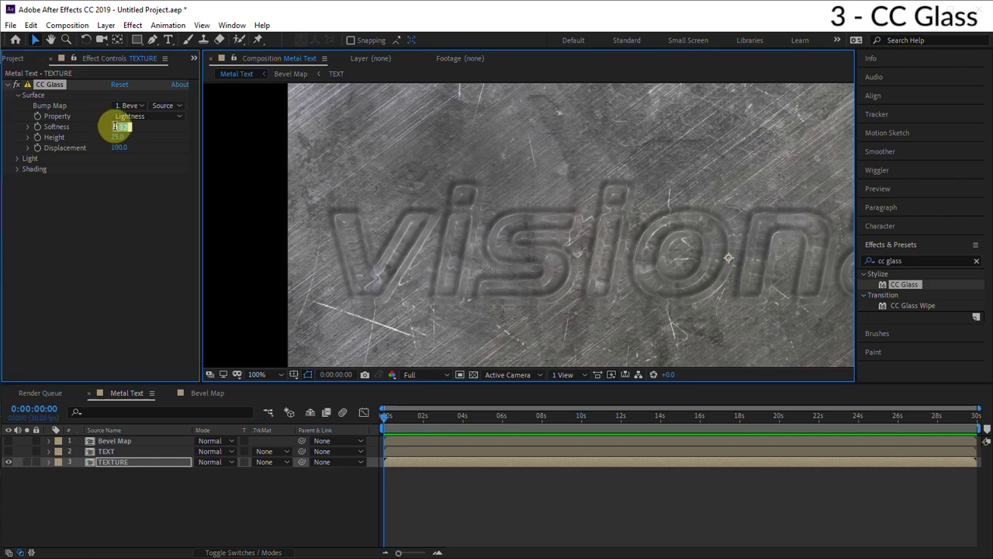
text(0)
click(123, 214)
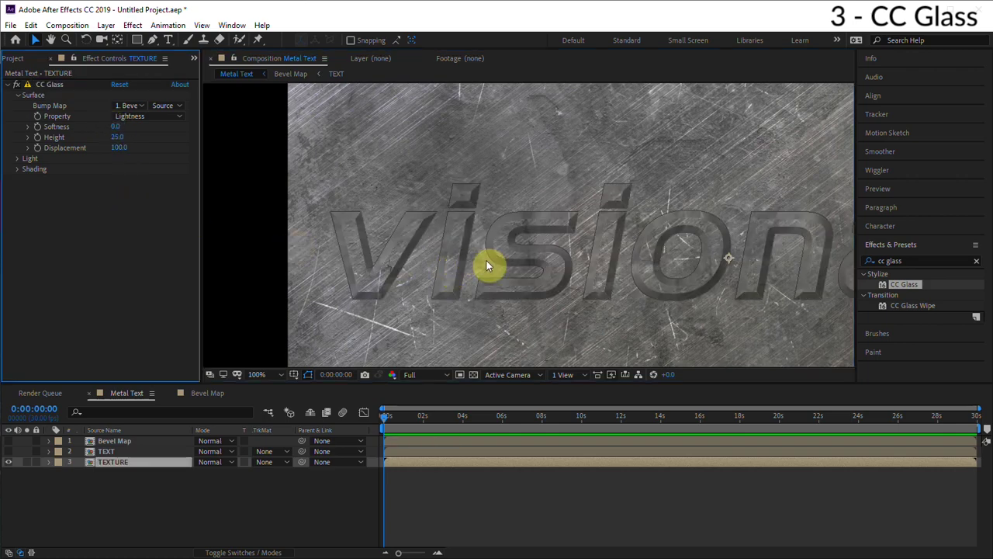
Apply the Set Matte effect to the TEXTURE layer and take its matte from the TEXT layer.
key(h)
drag(585, 258, 724, 302)
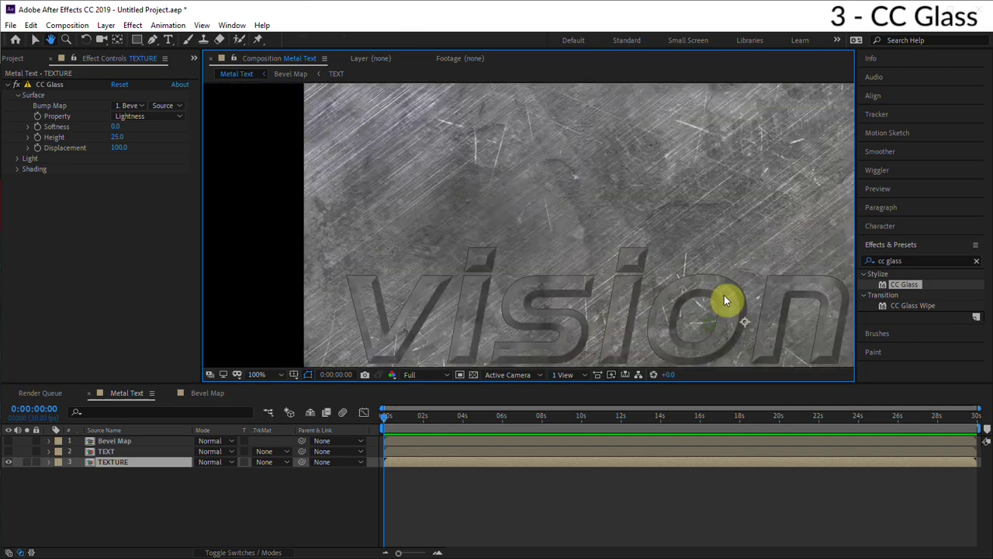
drag(461, 162, 386, 176)
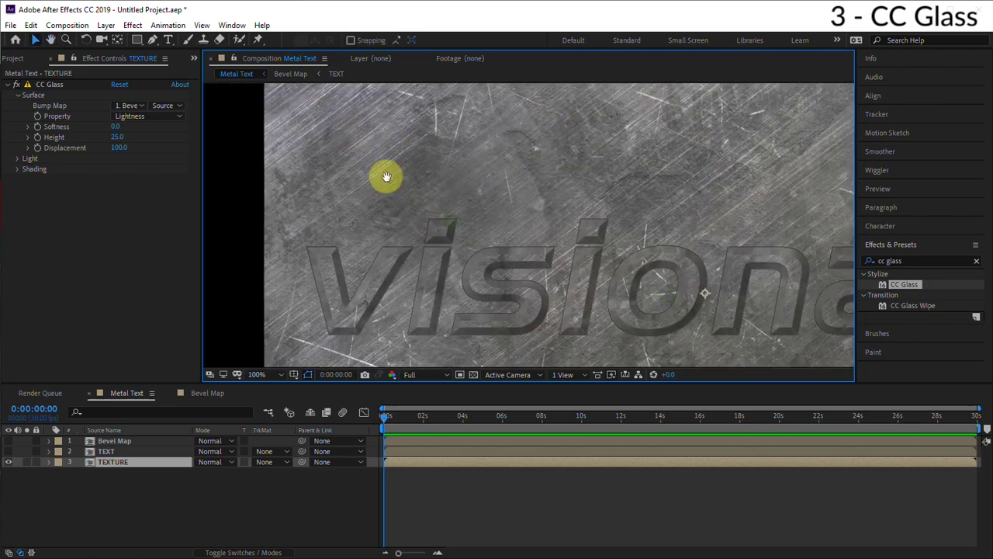
drag(532, 289, 581, 264)
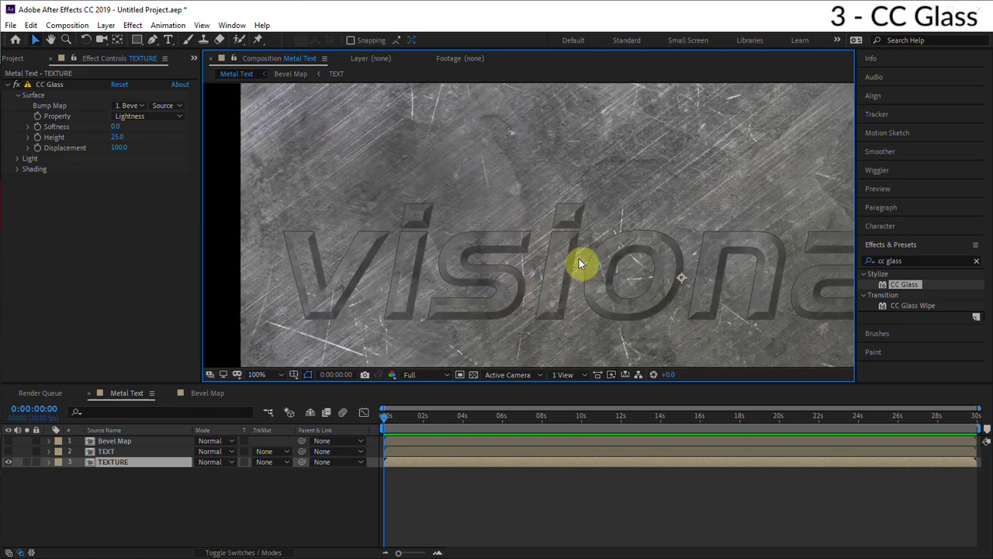
click(921, 261)
text(set)
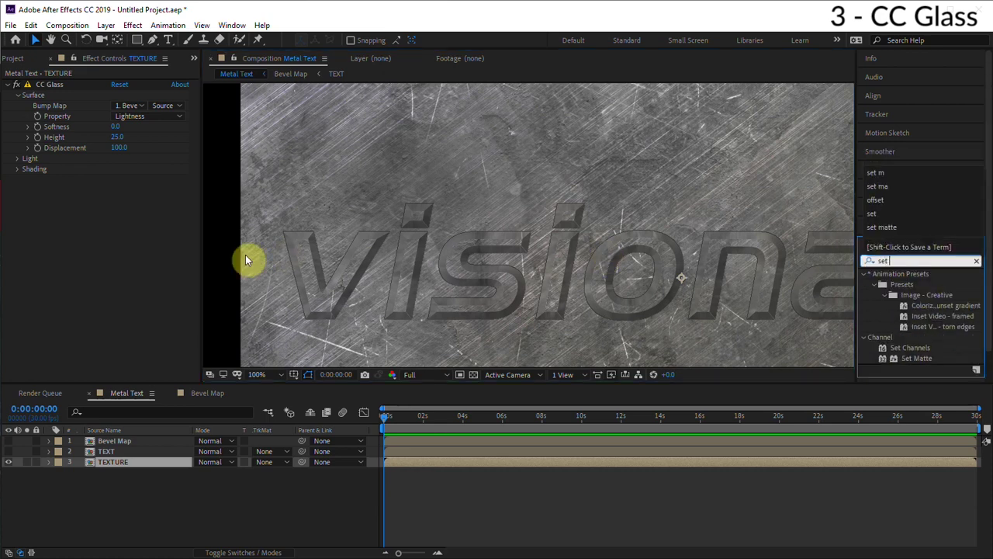
drag(917, 357, 43, 184)
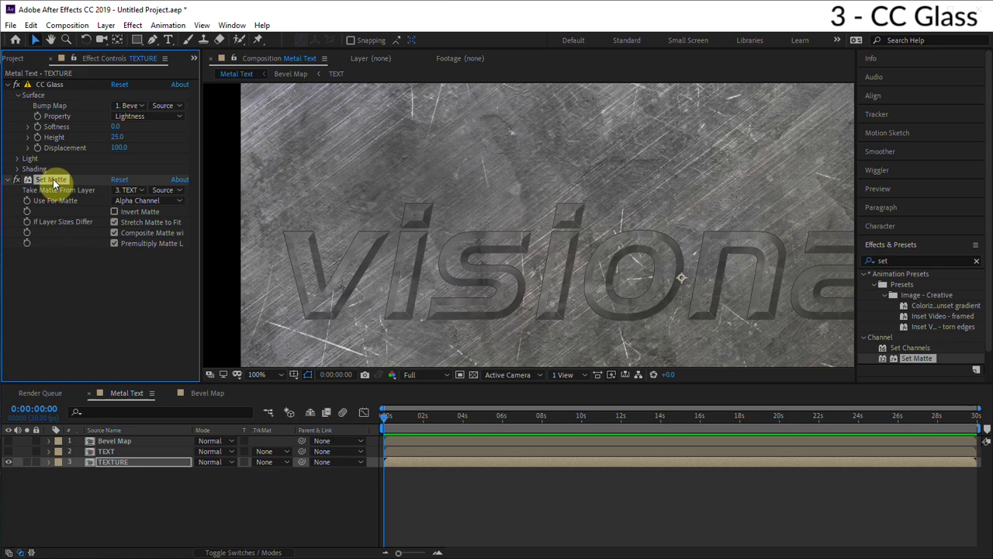
click(130, 193)
click(159, 236)
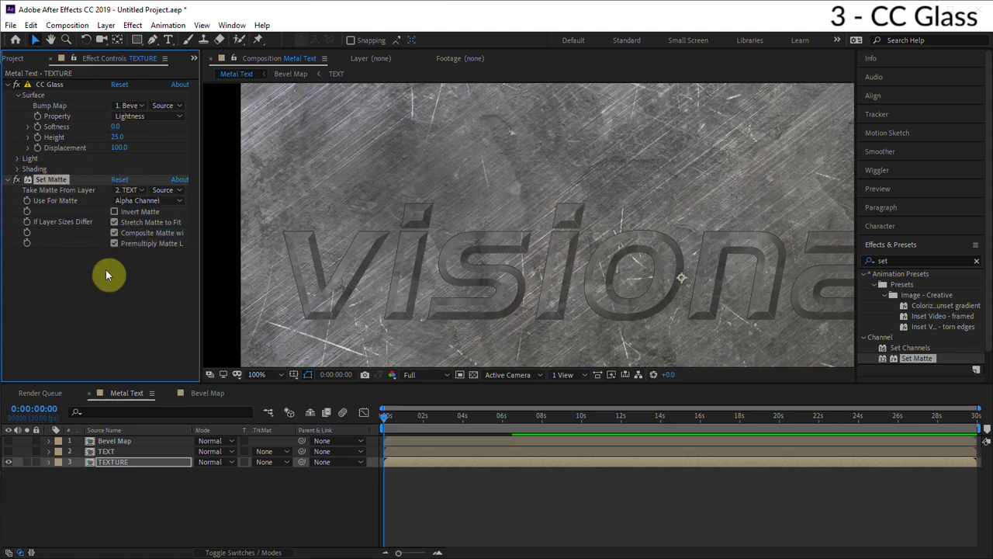
Check the matte by toggling the TEXT layer's visibility, and examine the bevelled metal lettering up close.
click(9, 452)
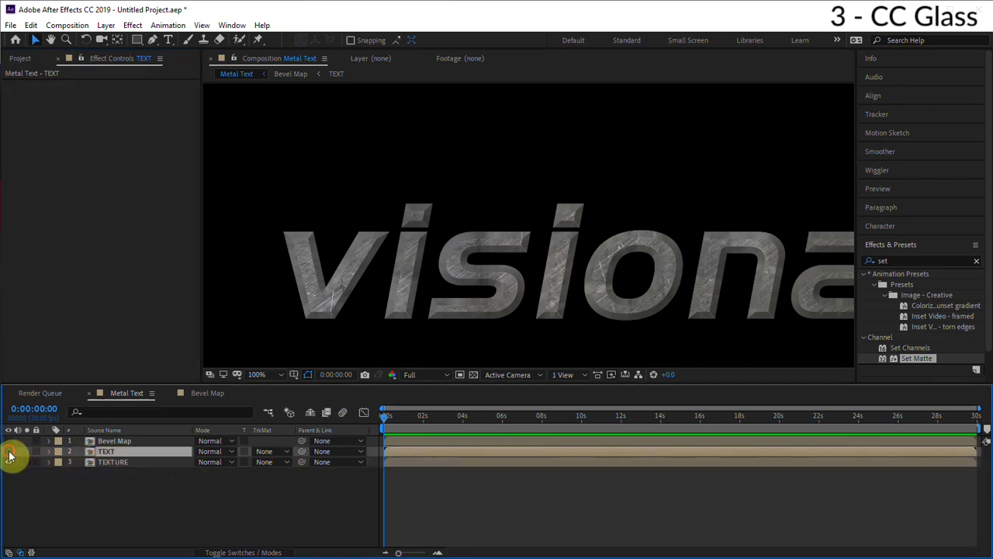
click(10, 452)
click(9, 453)
click(116, 462)
scroll(661, 272, down, 2)
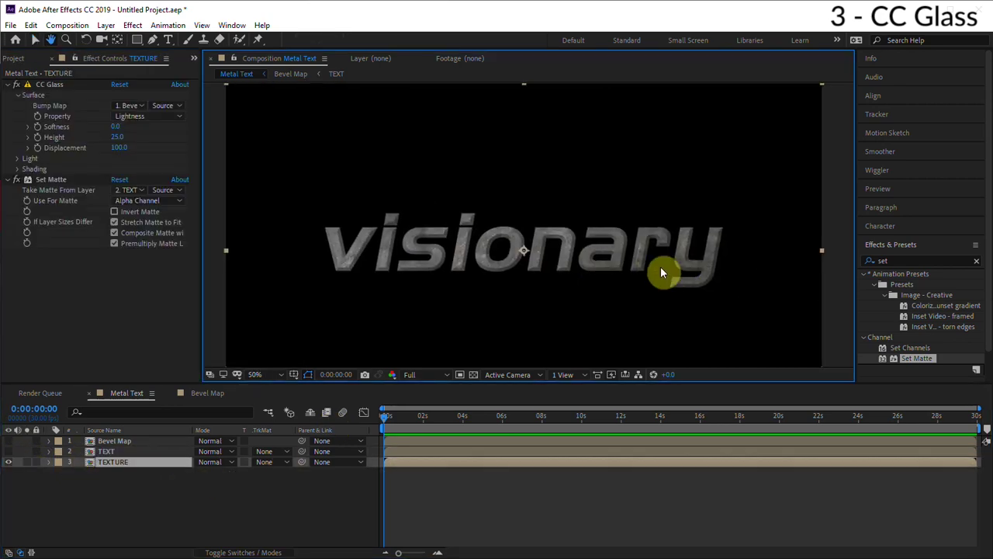
scroll(590, 268, up, 1)
drag(503, 264, 643, 251)
key(v)
scroll(546, 249, up, 1)
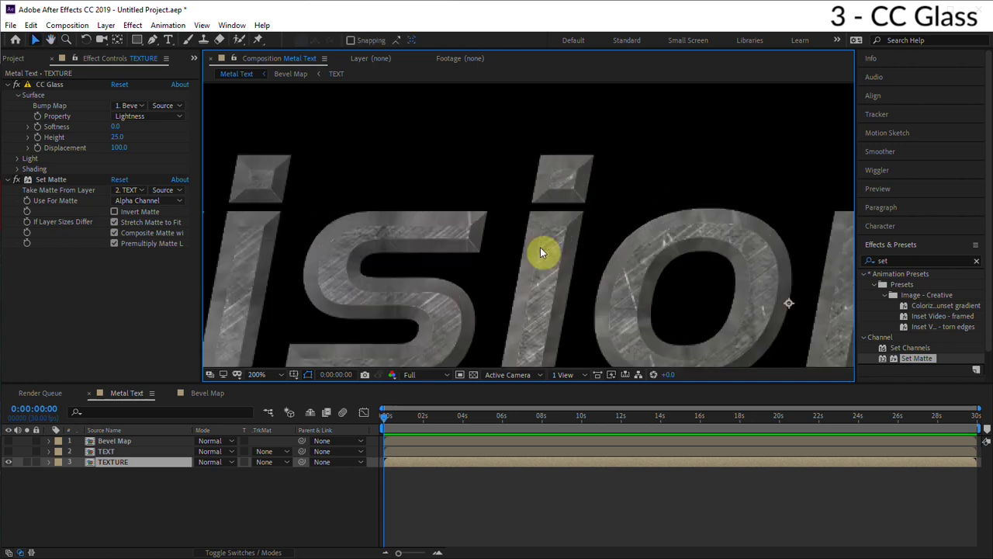
drag(540, 247, 713, 236)
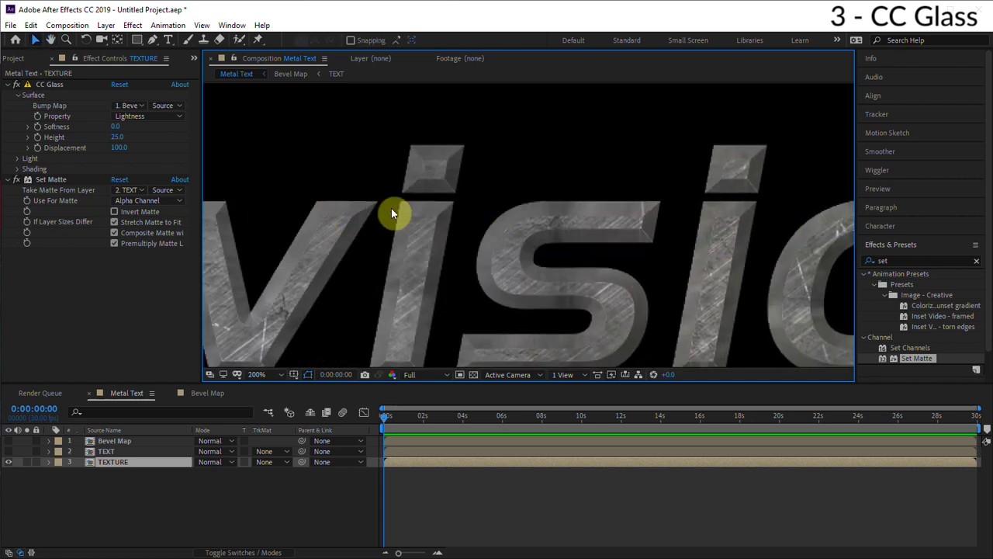
drag(658, 202, 746, 179)
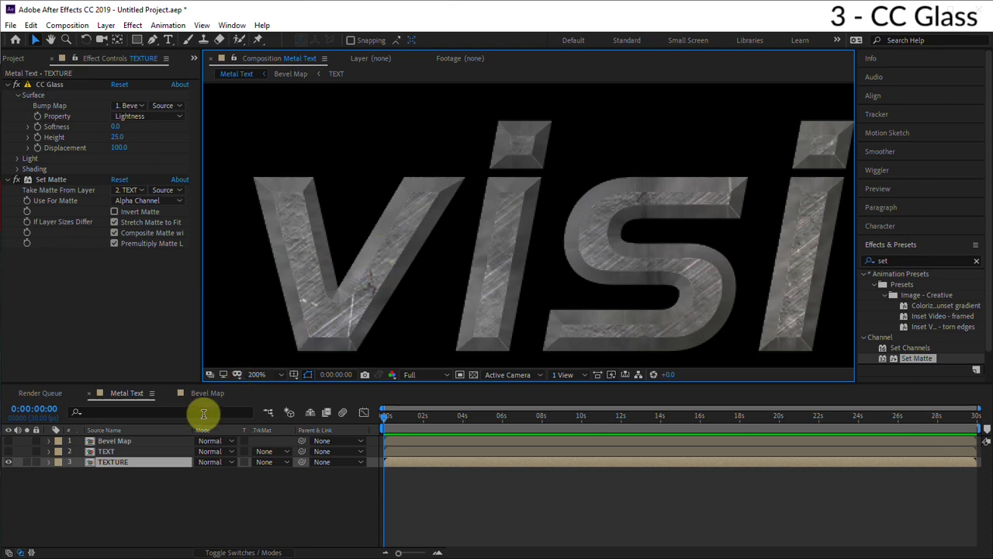
Review the edge shading in the Bevel Map composition and return to Metal Text.
double_click(114, 440)
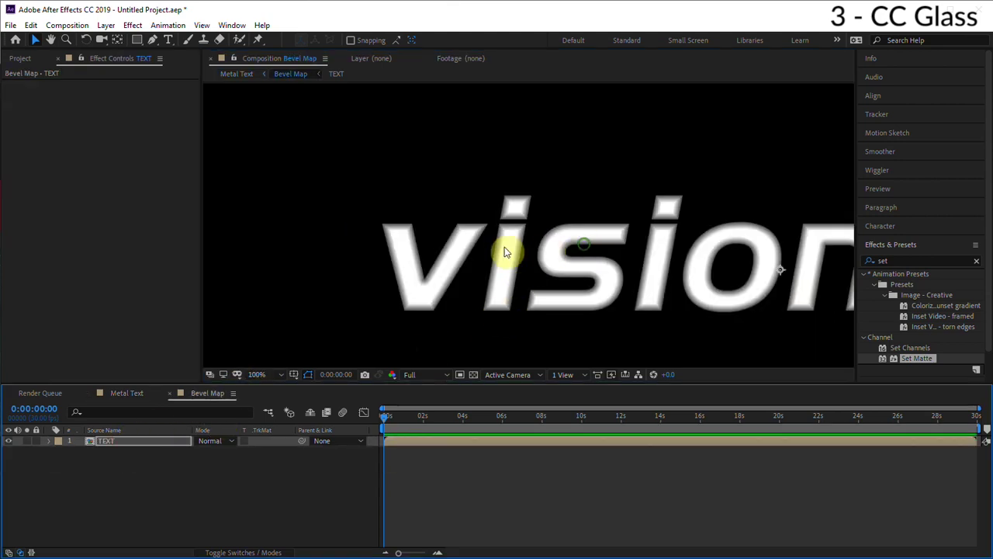
drag(504, 250, 438, 194)
click(243, 73)
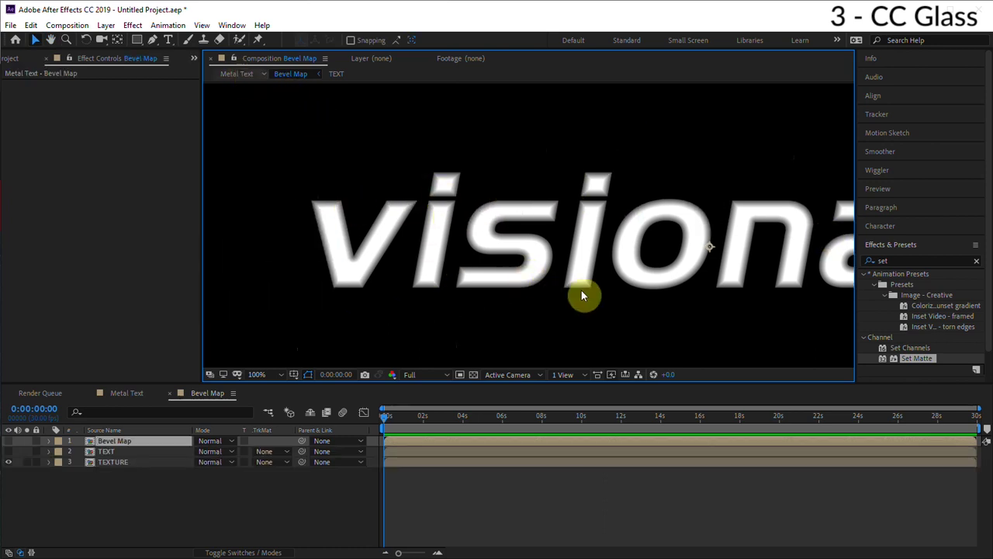
Open the Bevel Map composition and add a black solid named Fractal Noise above the TEXT layer.
scroll(399, 310, up, 2)
click(292, 72)
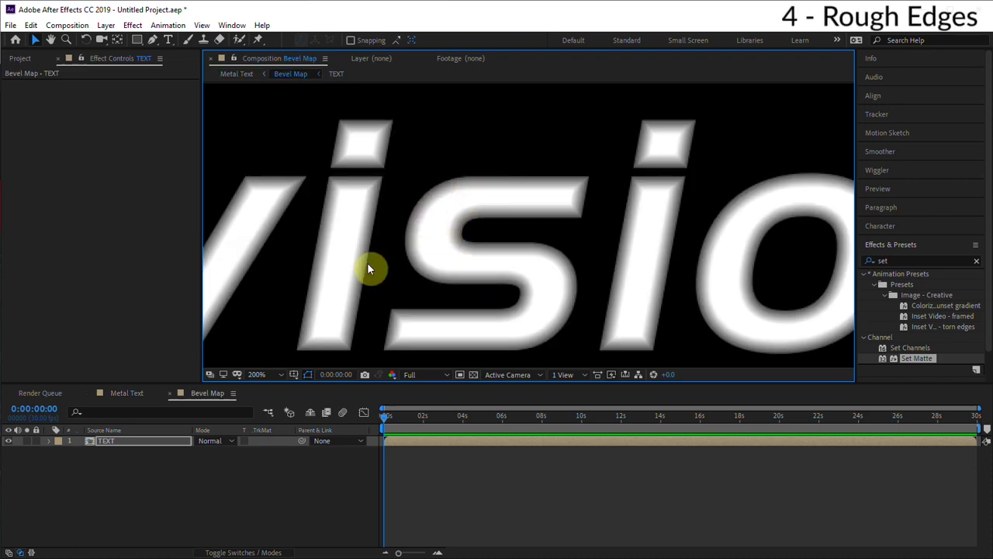
click(150, 446)
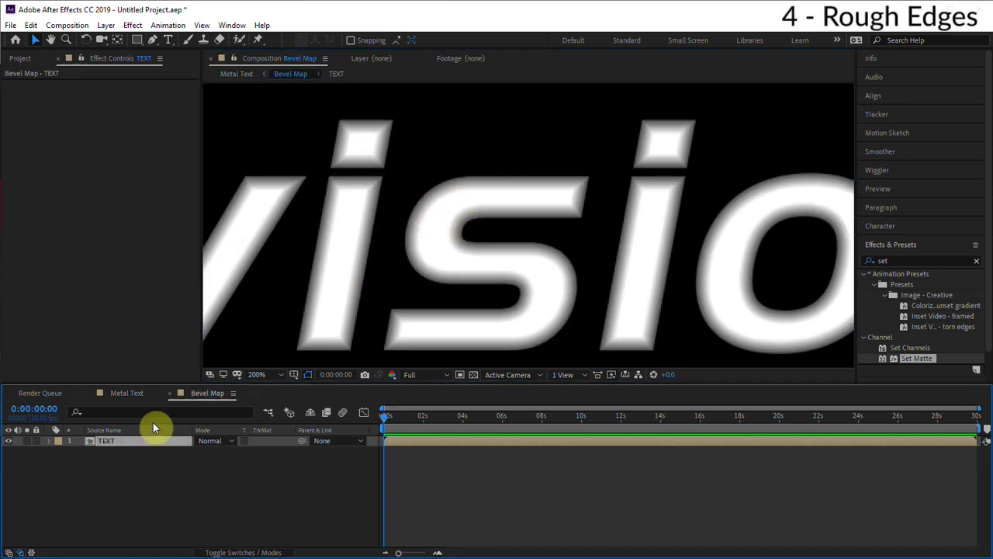
click(107, 25)
mouse_move(232, 40)
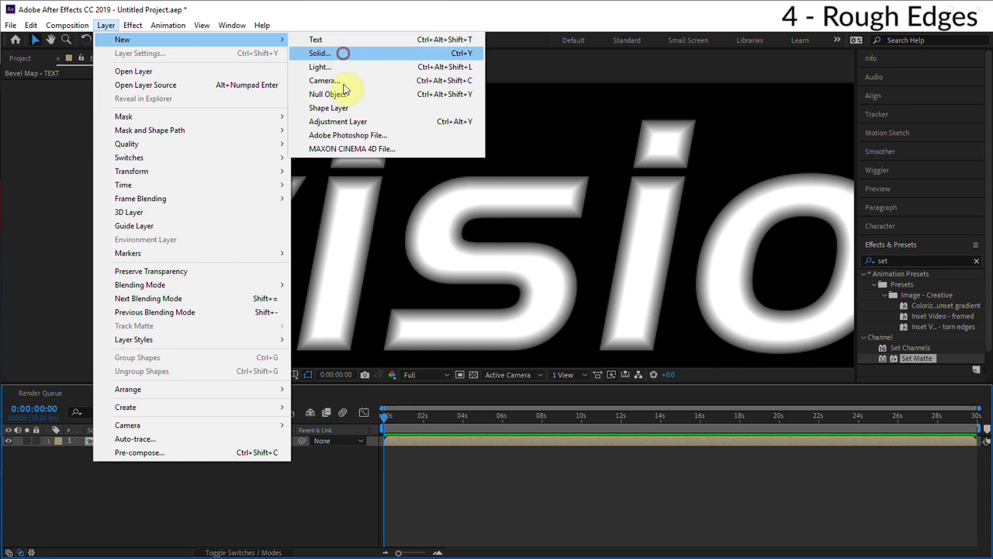
click(343, 53)
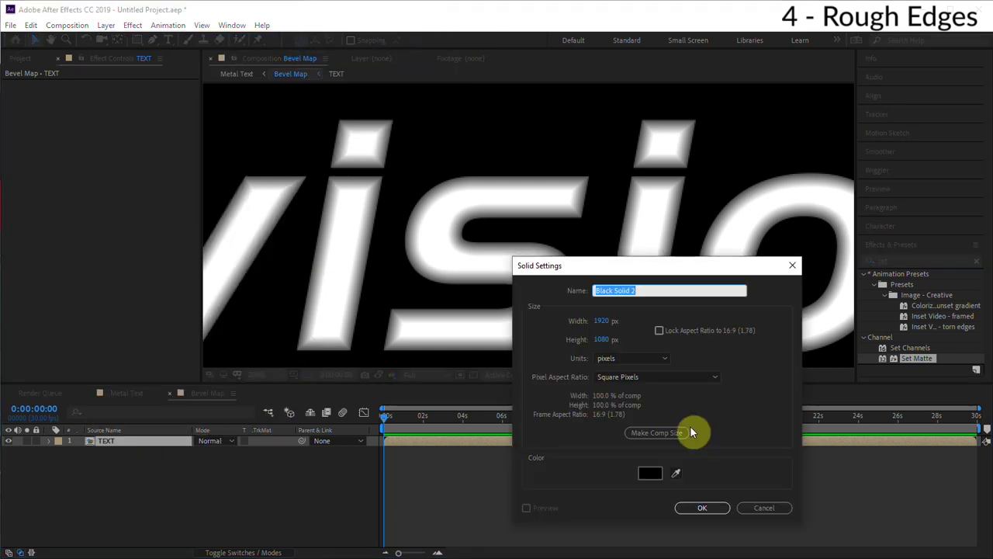
text(Noise)
key(Return)
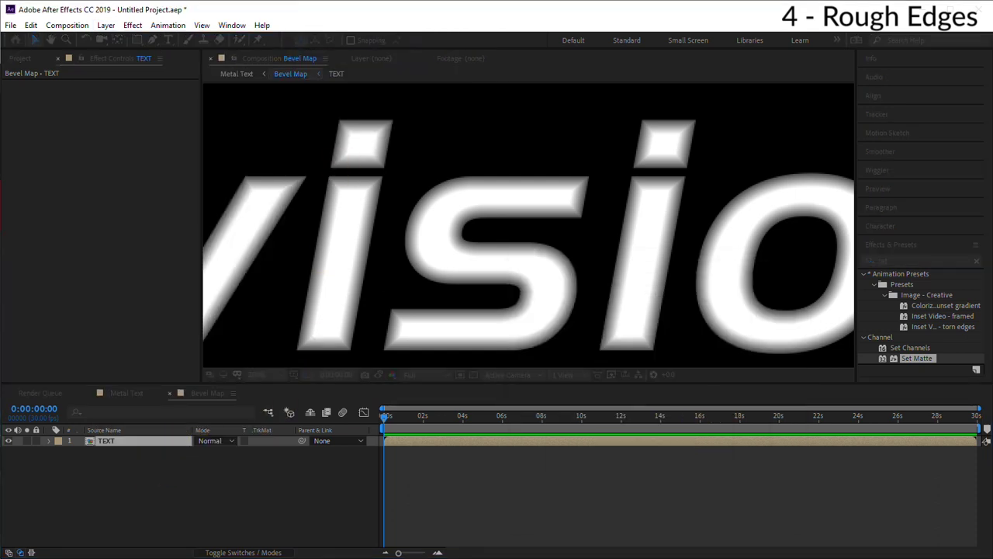
Find the Fractal Noise effect and apply it to the new solid.
click(927, 260)
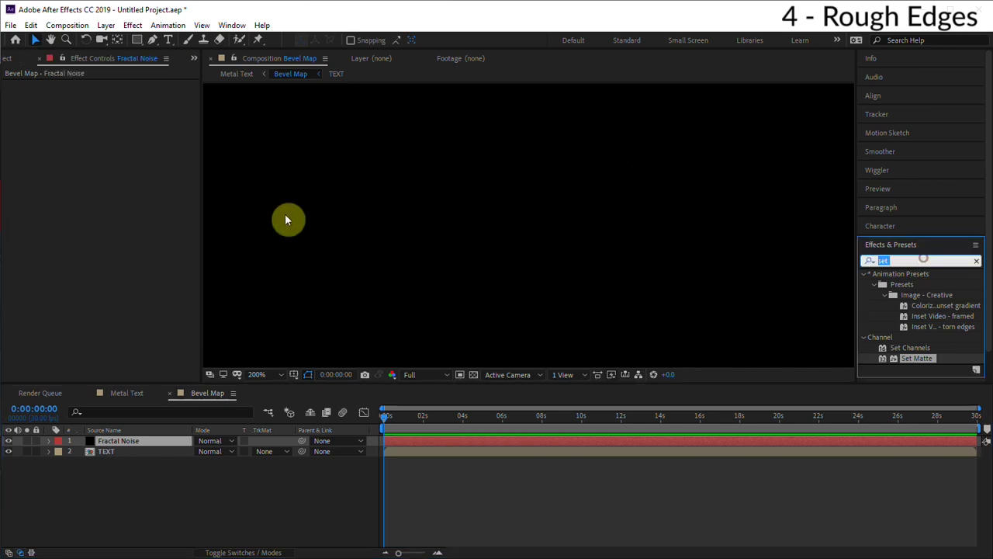
text(fracta)
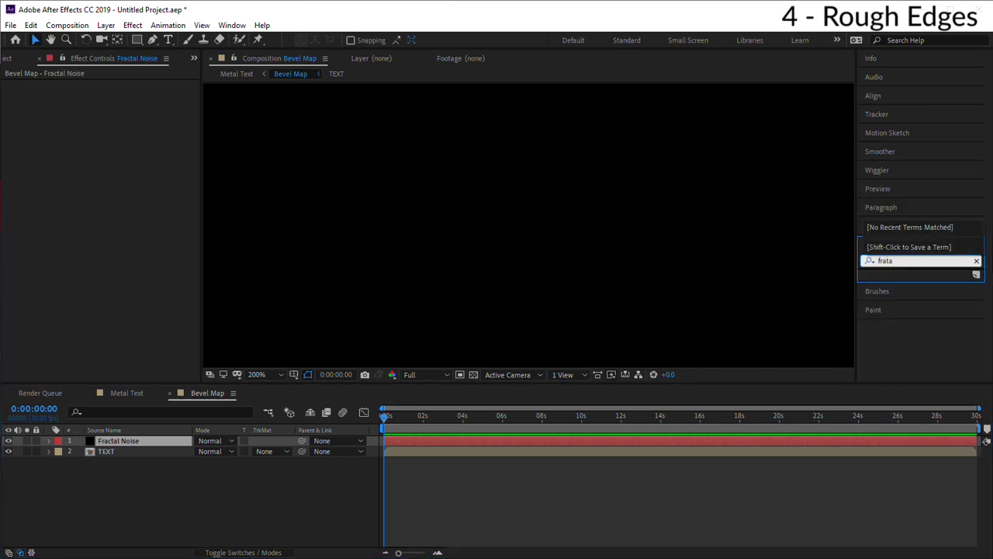
drag(922, 326, 467, 288)
scroll(550, 260, down, 1)
drag(554, 259, 506, 263)
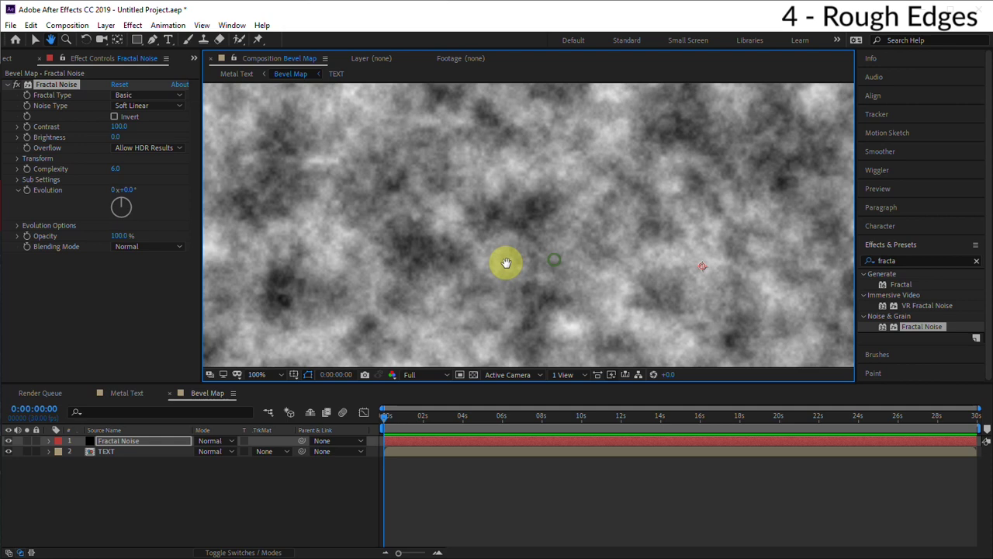
Set the Fractal Noise layer's blending mode to Add.
click(211, 441)
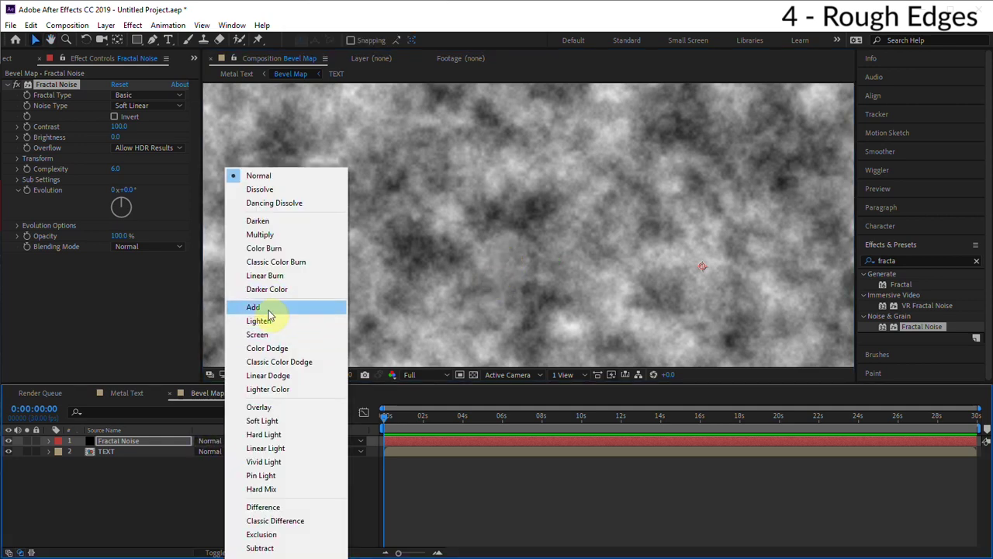
click(269, 309)
scroll(590, 233, up, 1)
drag(621, 220, 686, 205)
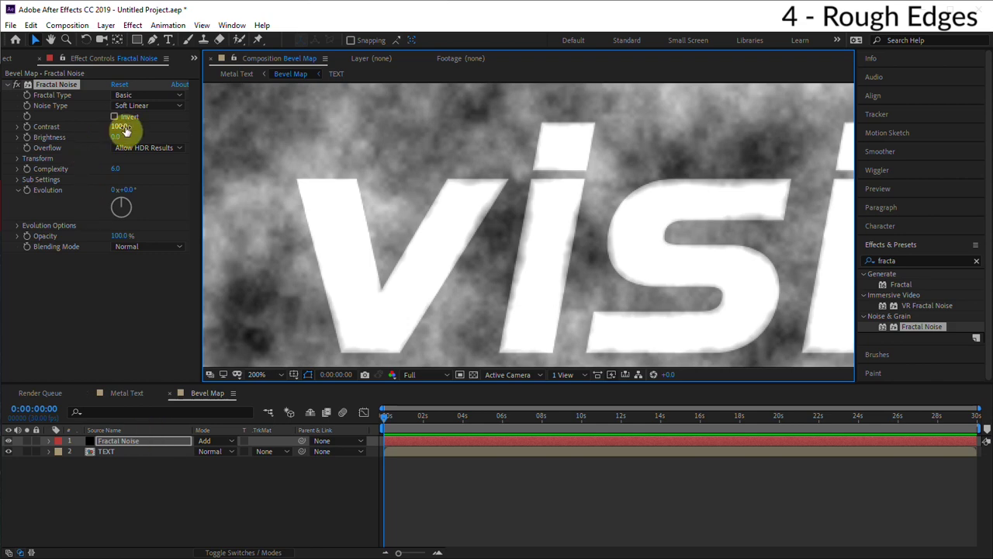
Set the Fractal Noise Contrast to 65 and Brightness to -11, and check the bevel edges in Metal Text.
mouse_move(121, 129)
mouse_down()
mouse_move(95, 126)
mouse_move(111, 127)
mouse_move(107, 137)
mouse_up()
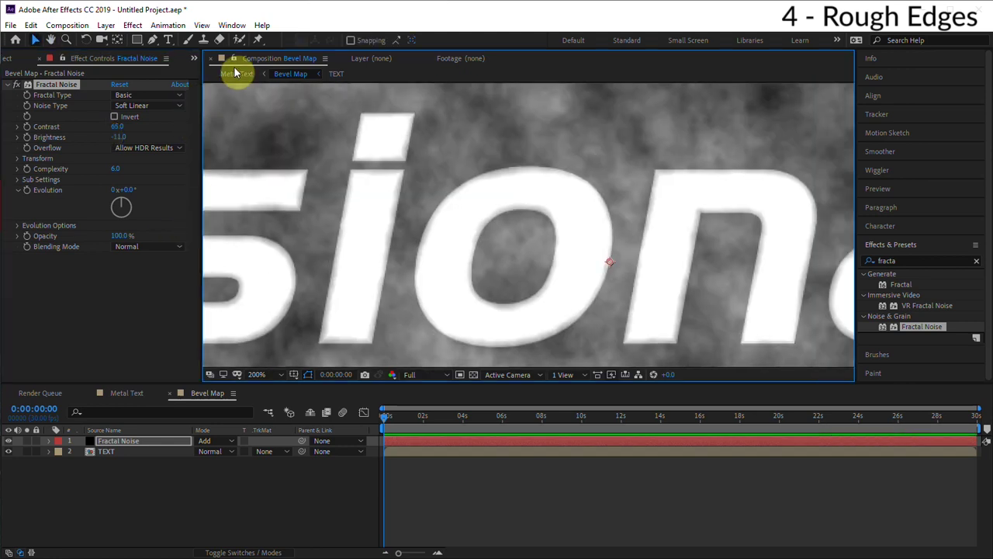
click(247, 75)
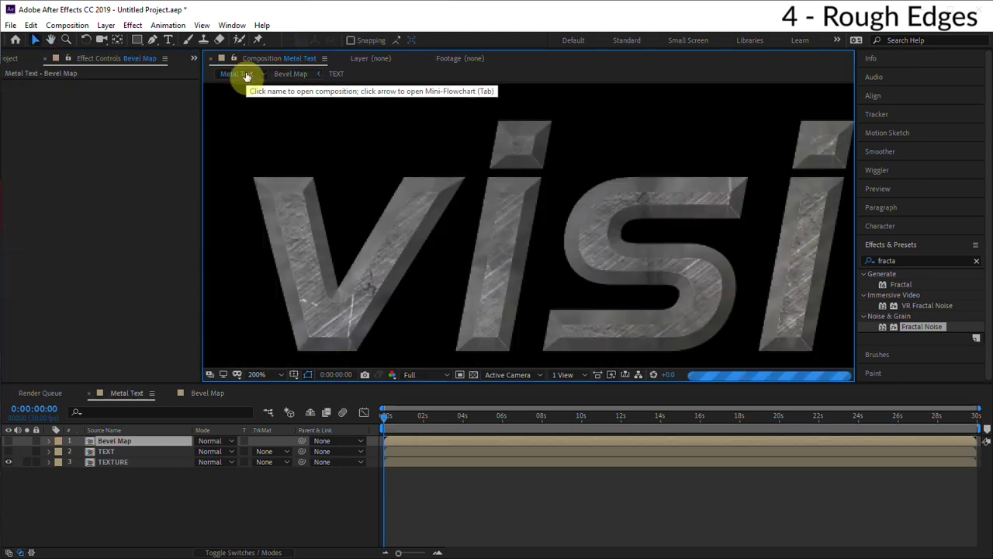
drag(757, 221, 679, 251)
drag(438, 188, 378, 179)
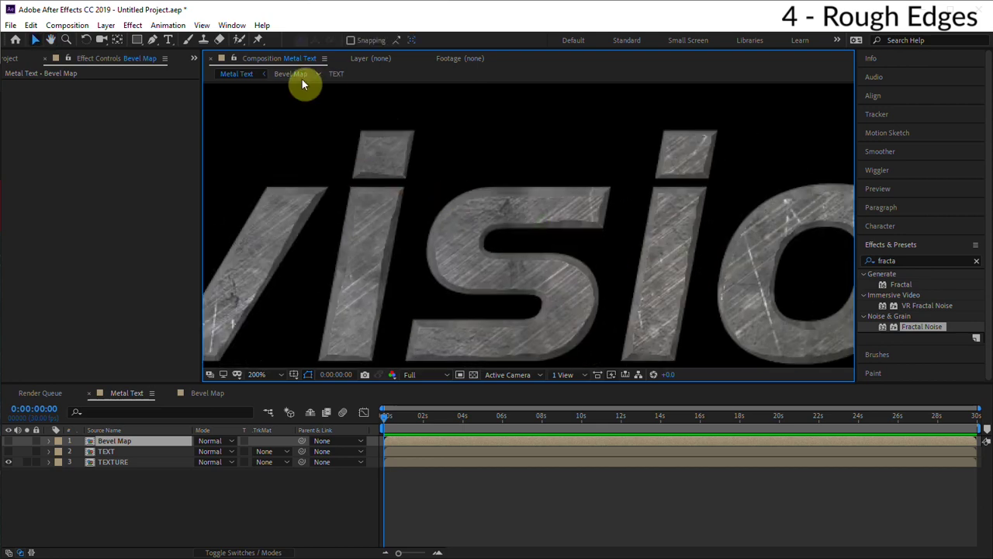
In Bevel Map, set the Fractal Noise Scale to 40 and Fractal Type to Max, and check the lettering in Metal Text.
click(300, 75)
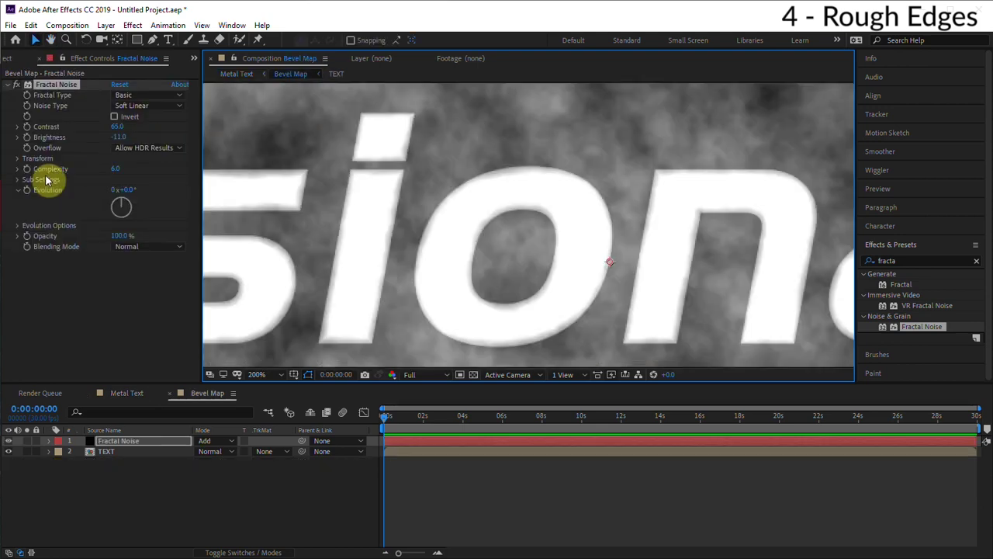
click(17, 158)
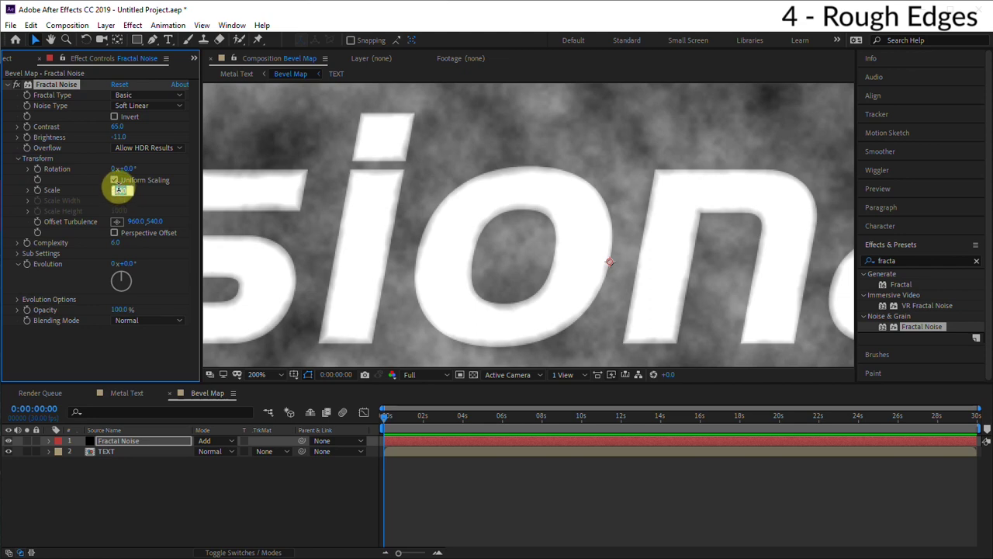
text(40)
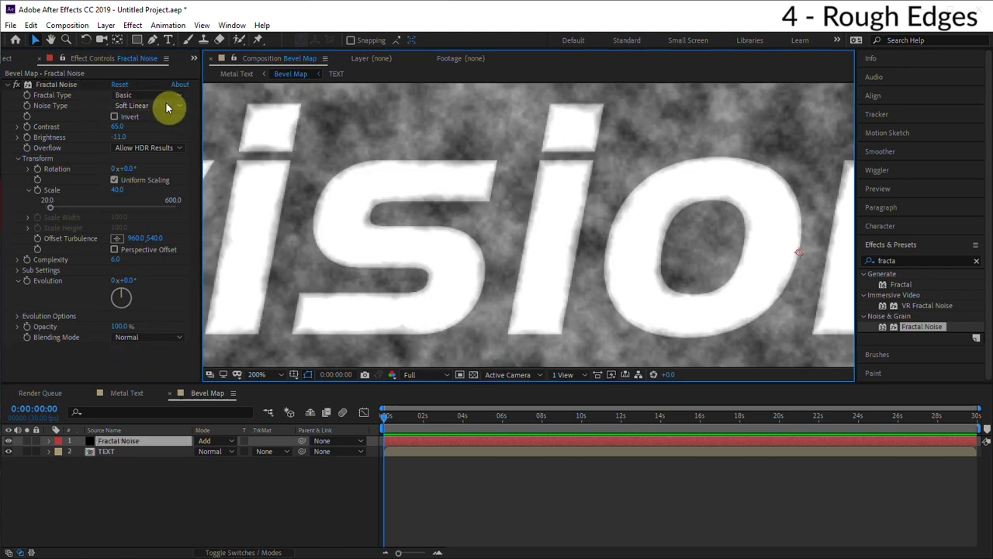
click(128, 95)
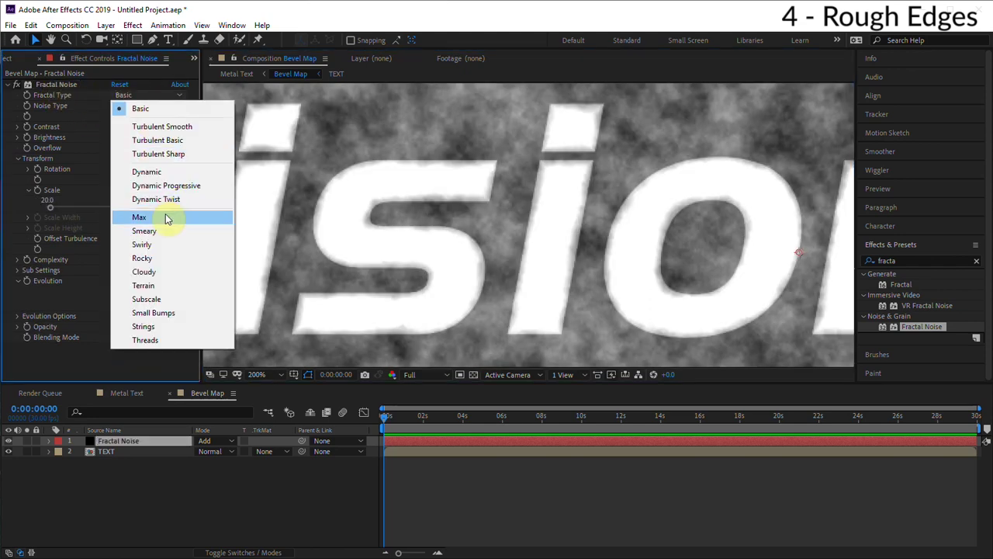
click(166, 217)
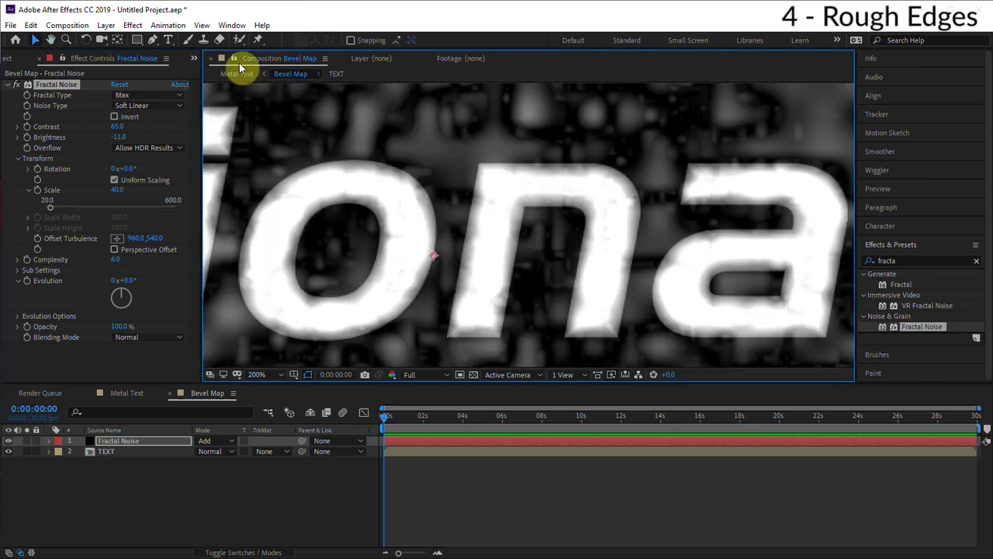
click(240, 74)
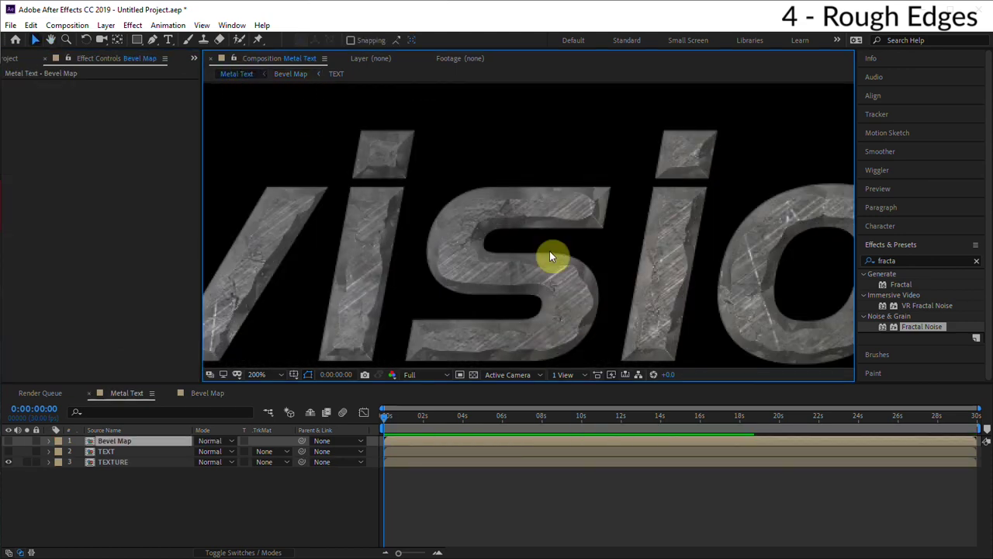
drag(645, 264, 656, 209)
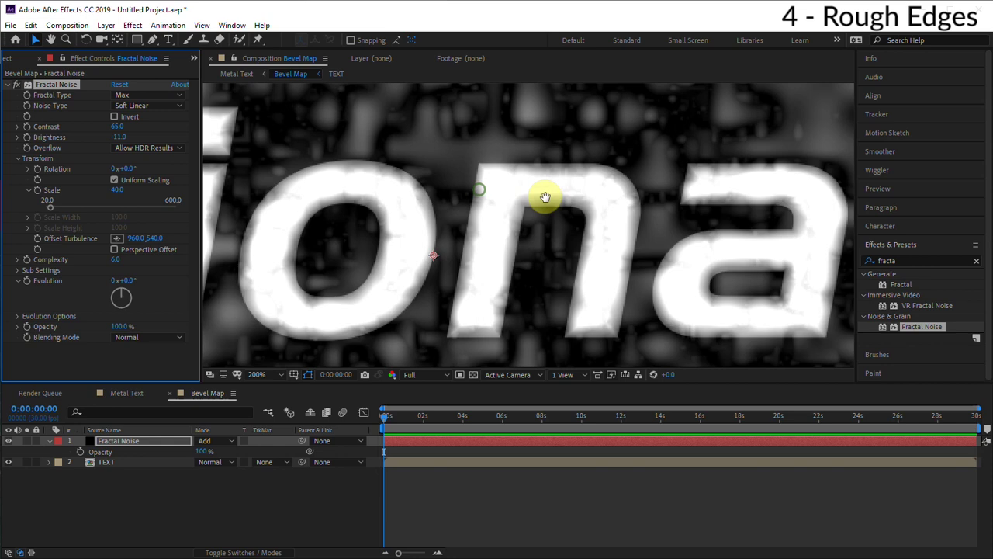
Invert the Fractal Noise pattern in the Bevel Map composition.
drag(544, 199, 659, 200)
key(v)
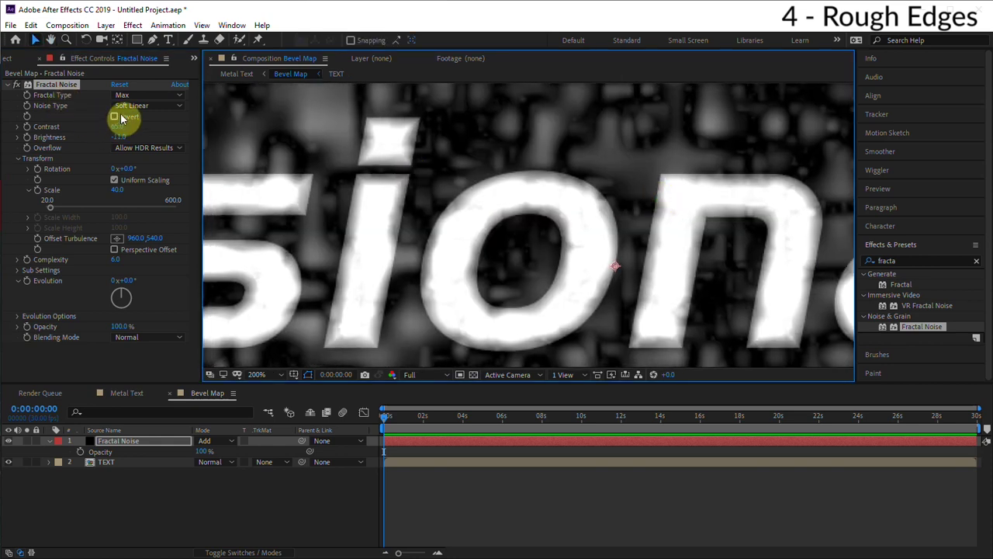
click(115, 117)
drag(120, 147, 114, 147)
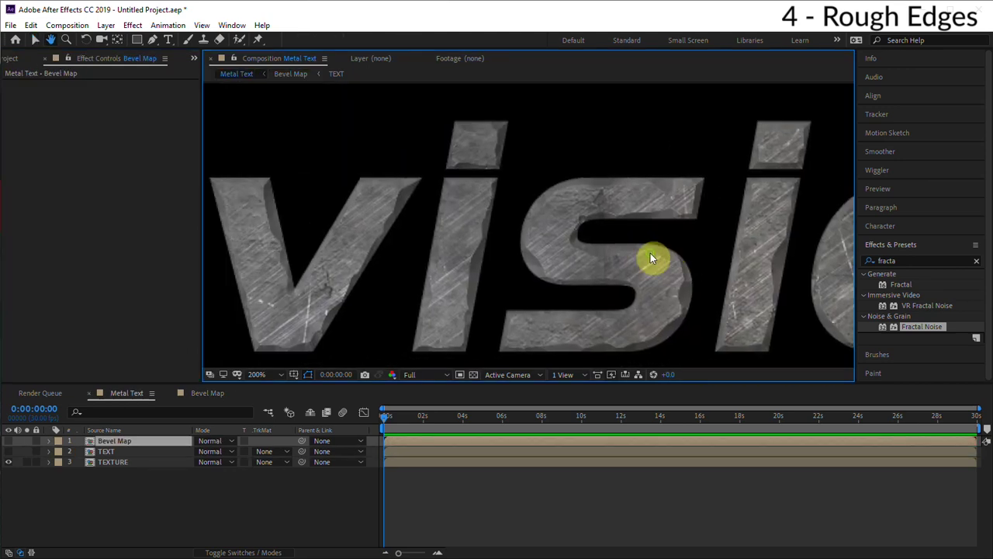
Examine the chipped bevel edges across the visionary lettering in Metal Text, both close up and from farther out.
scroll(651, 253, down, 1)
drag(659, 252, 717, 243)
scroll(459, 247, up, 2)
click(458, 157)
scroll(543, 263, down, 2)
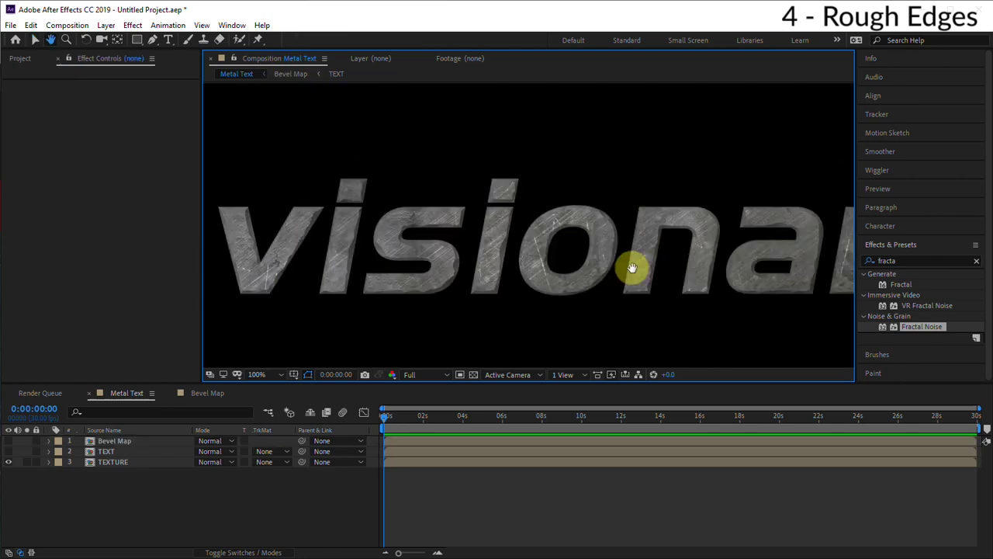
drag(631, 268, 704, 268)
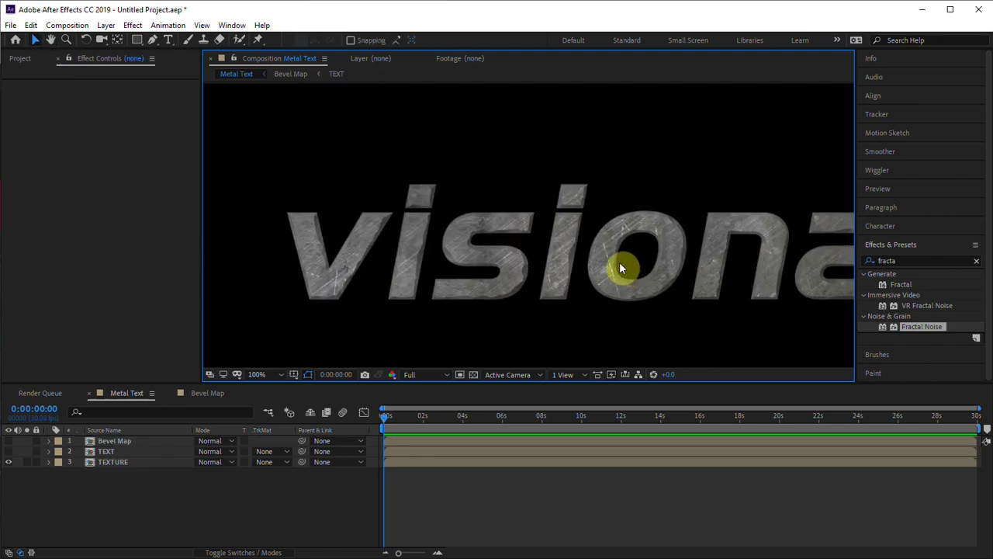
drag(523, 244, 539, 237)
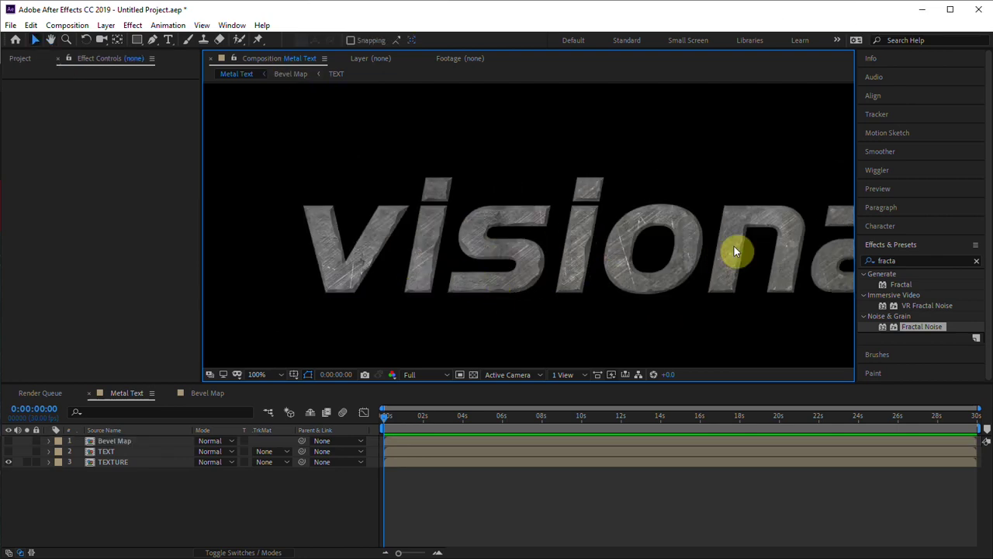
drag(734, 250, 659, 251)
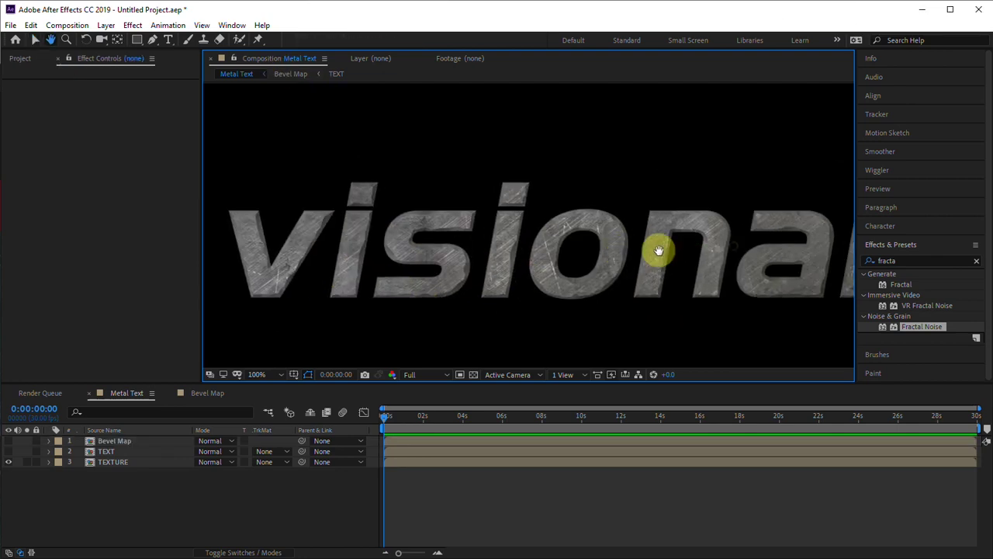
Switch the CC Glass lighting on the TEXTURE layer to AE Lights.
click(121, 464)
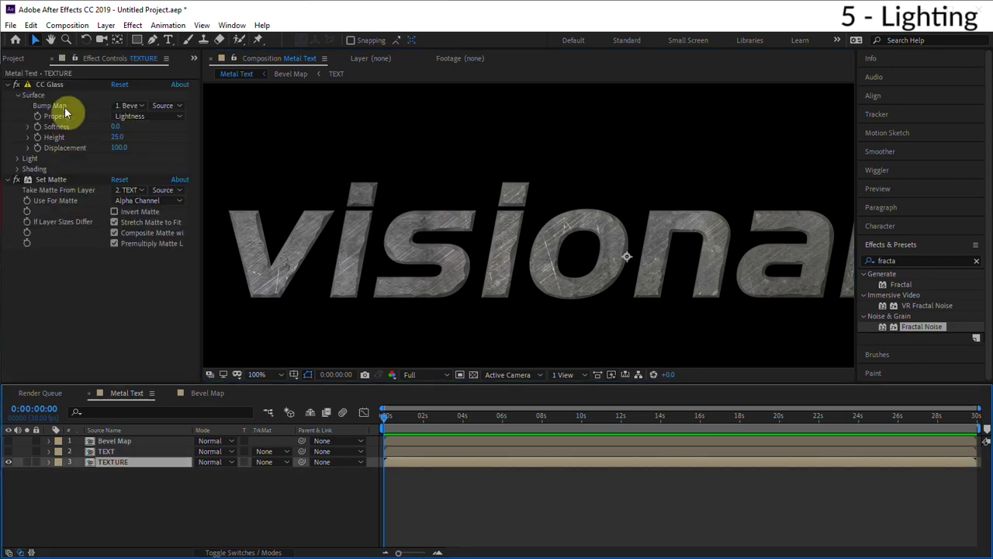
click(18, 159)
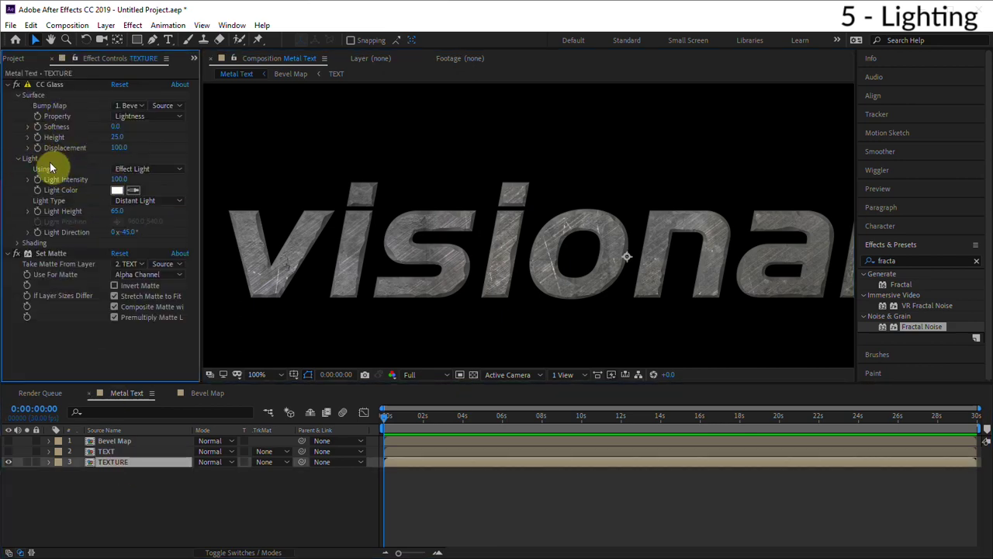
click(144, 169)
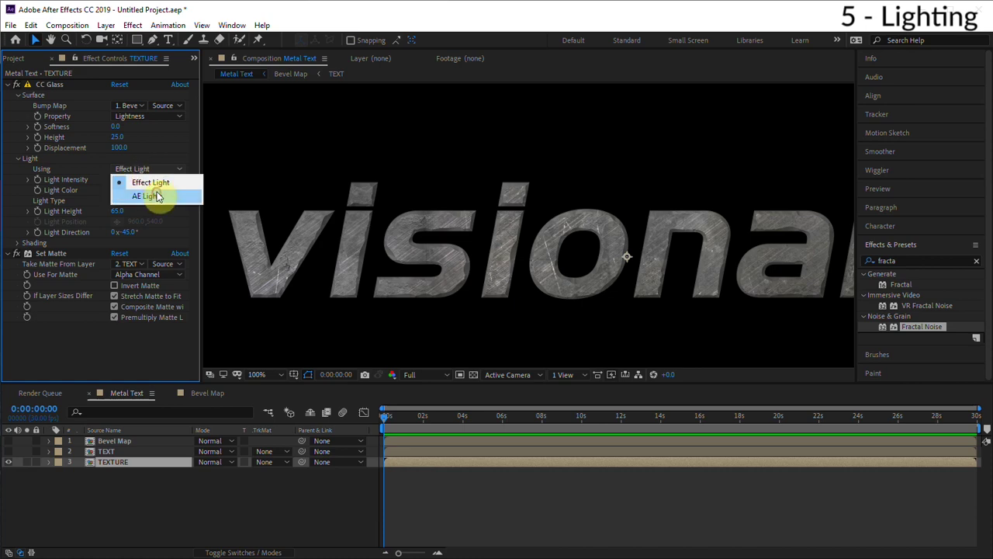
click(158, 196)
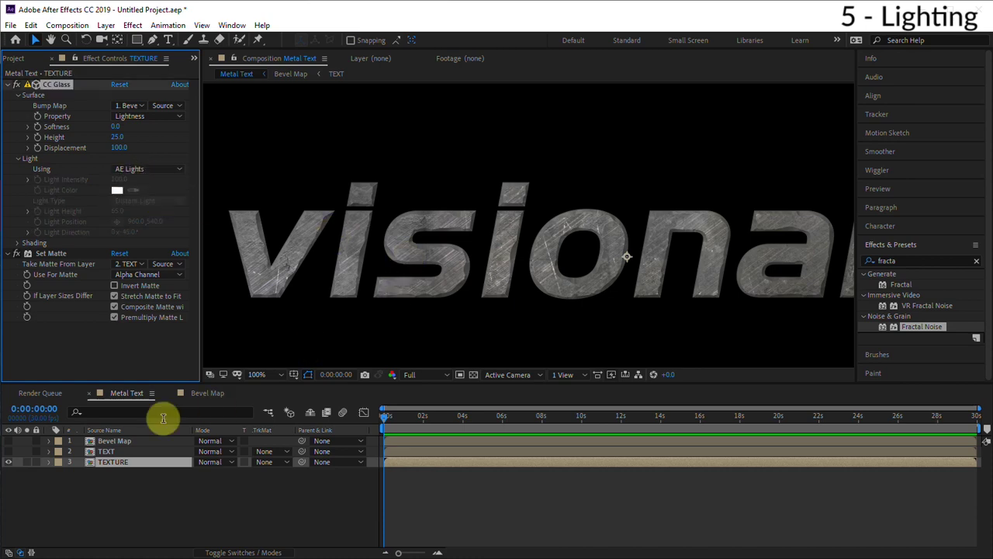
Add a light layer to Metal Text and move it to the upper left, outside the composition frame.
click(107, 26)
mouse_move(118, 40)
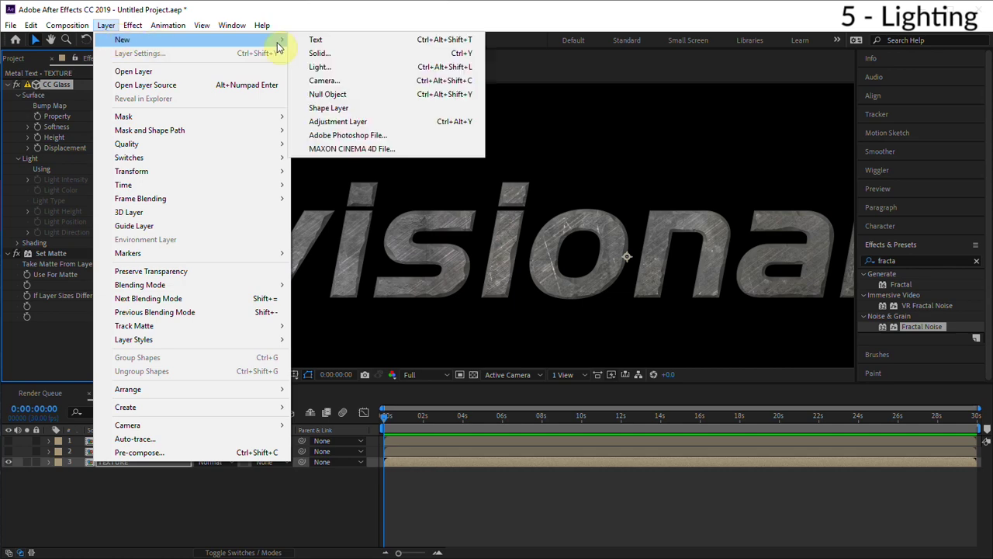
click(334, 67)
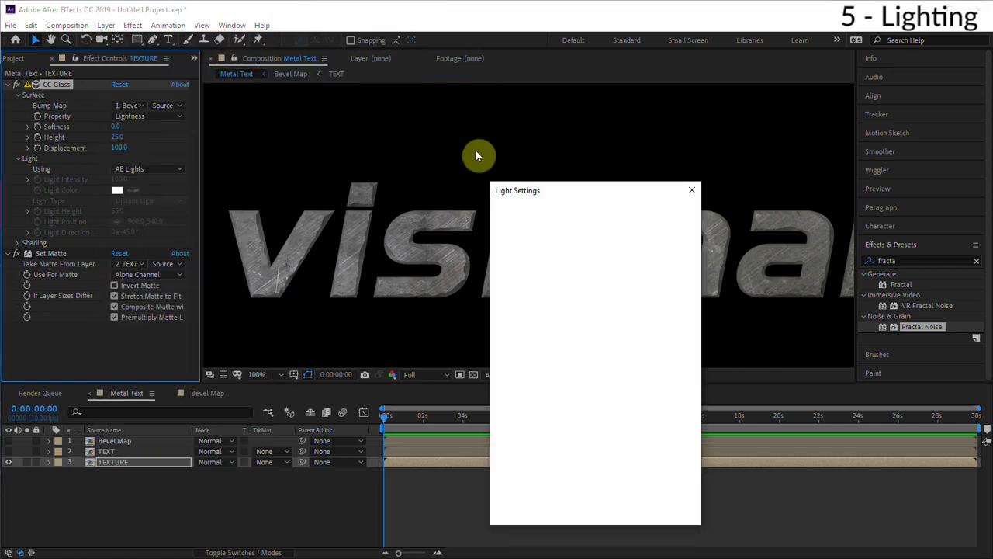
key(Return)
drag(401, 185, 220, 110)
click(411, 181)
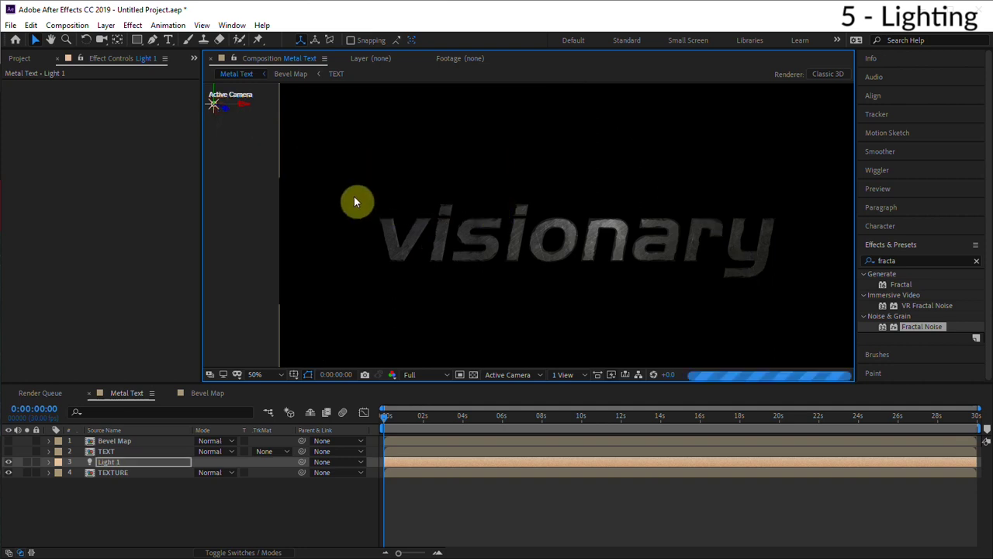
Raise the intensity of Light 1 to 310 % and adjust its position outside the composition's upper-left corner.
click(120, 461)
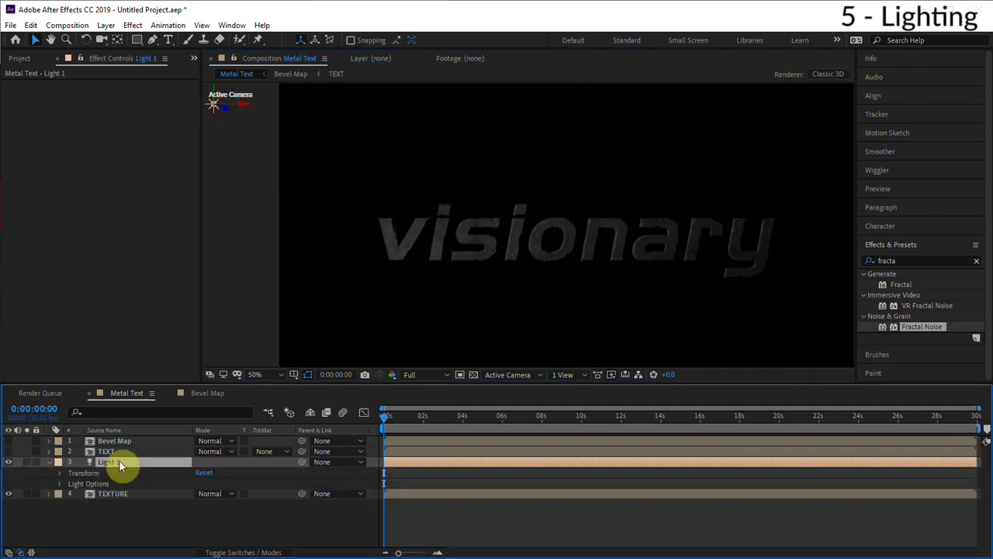
key(u)
key(a)
key(a)
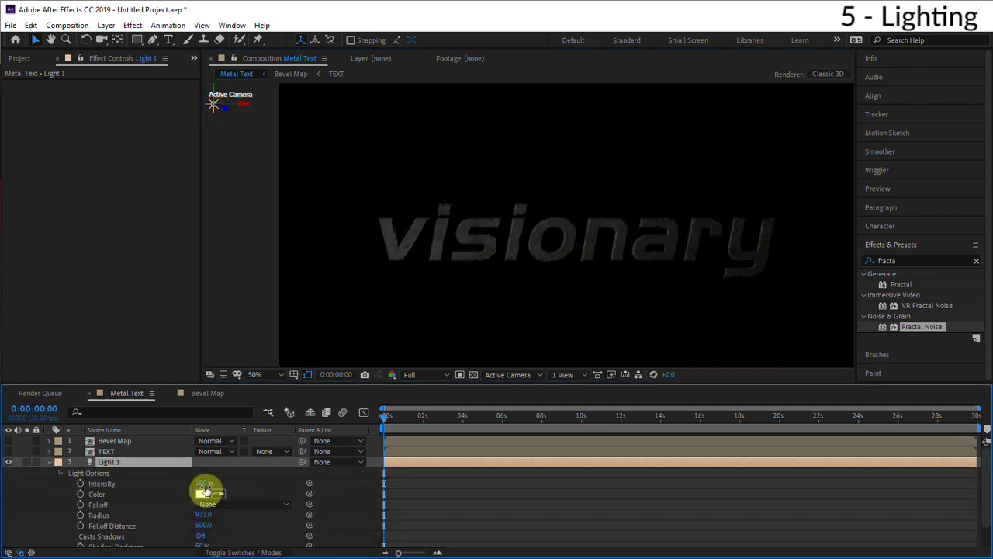
drag(201, 485, 304, 479)
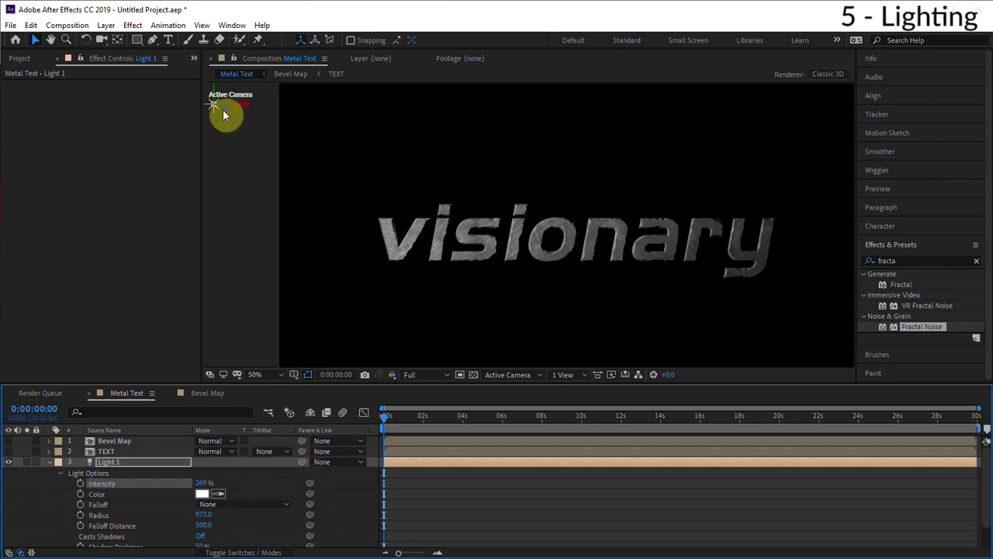
drag(227, 112, 334, 165)
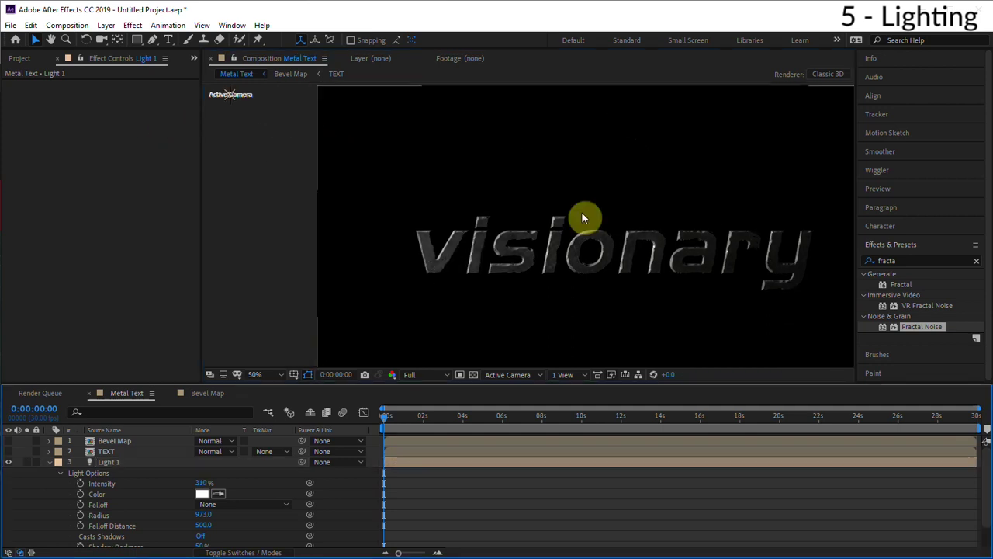
Duplicate Light 1, move the copy outside the composition's upper-right corner, and set its intensity to 125 %.
click(227, 107)
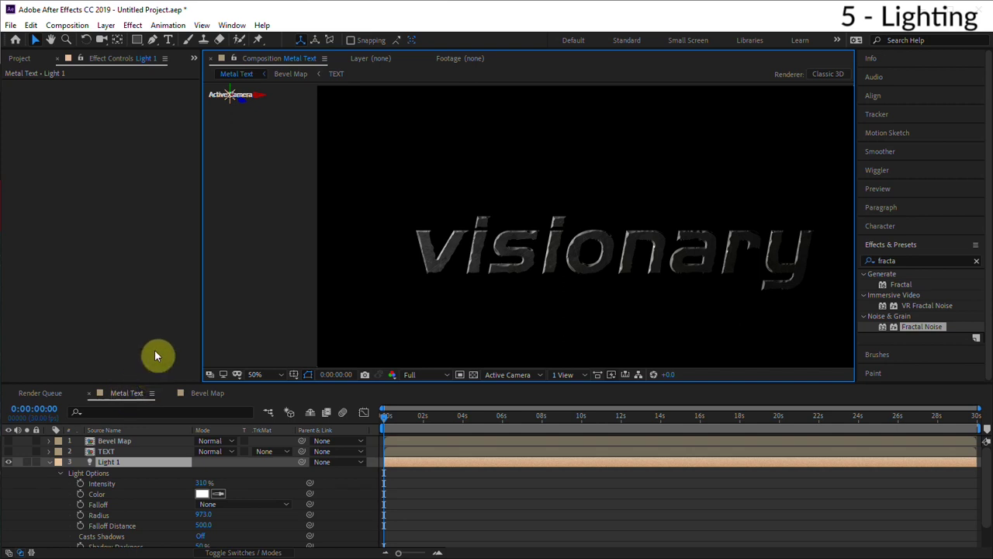
key(ctrl+d)
drag(230, 104, 880, 111)
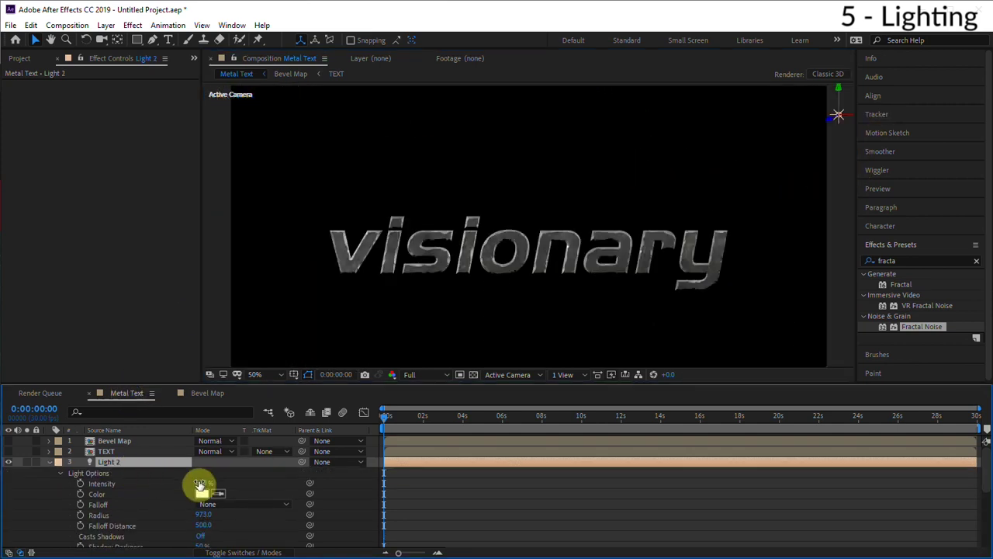
drag(201, 484, 151, 484)
Duplicate Light 2, place the copy below the composition's lower edge toward the right, and set its intensity to 50 %.
click(838, 117)
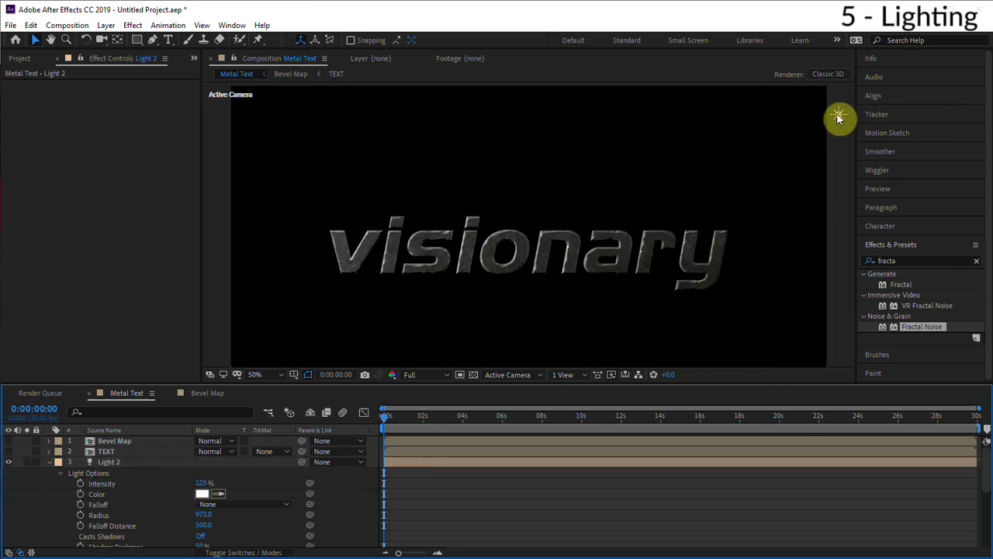
key(ctrl+d)
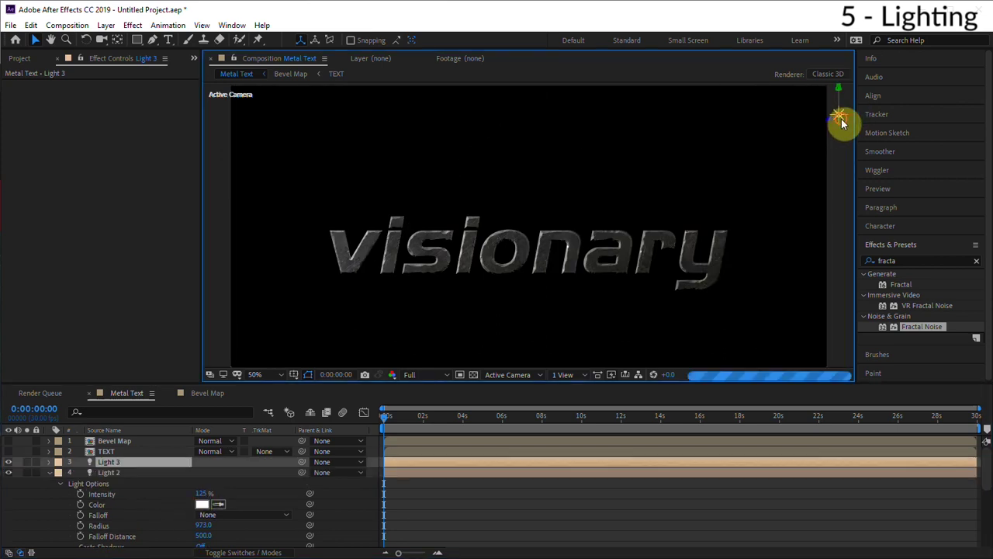
drag(840, 121, 655, 361)
scroll(656, 361, down, 2)
drag(594, 285, 585, 334)
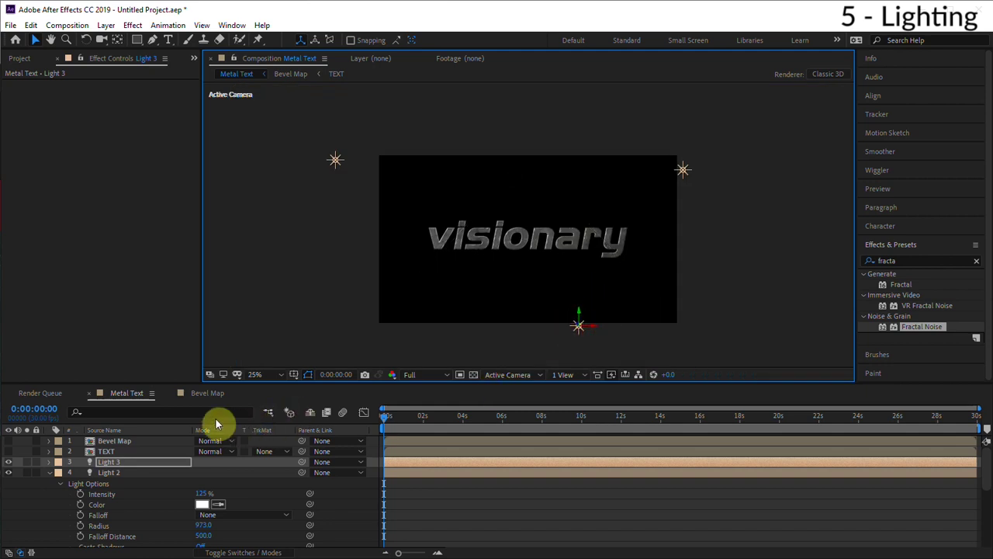
key(t)
click(205, 484)
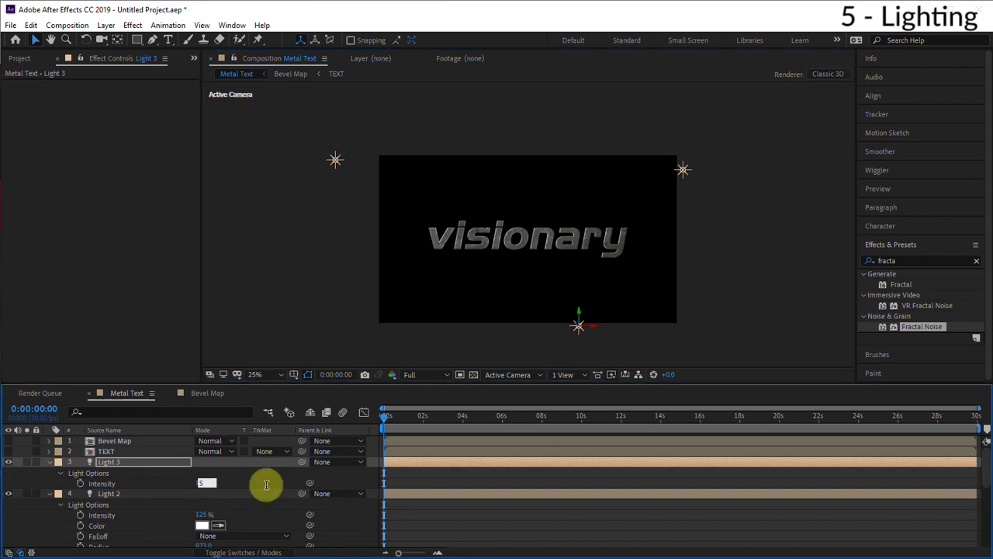
text(50)
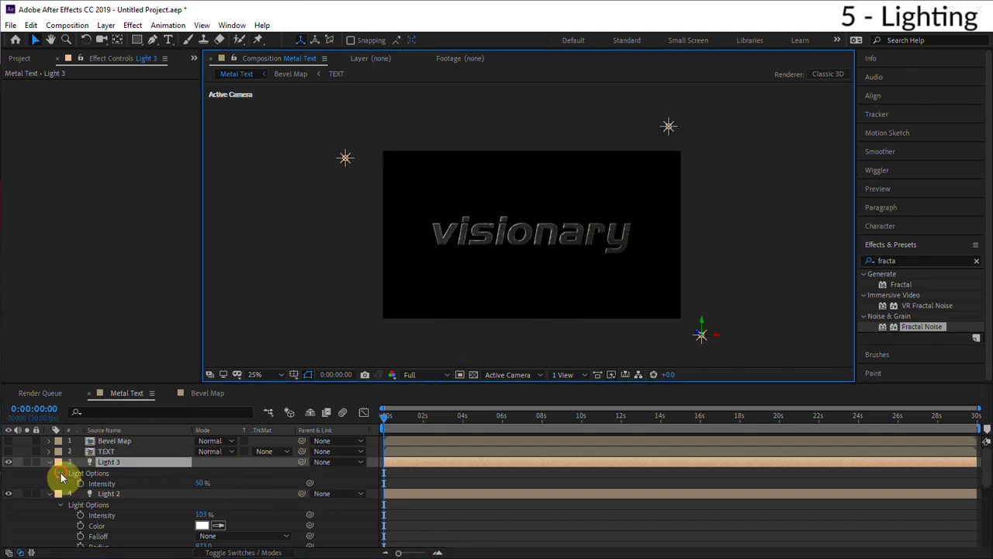
Change the color of Light 3 to a light blue.
click(61, 473)
click(60, 473)
scroll(148, 486, down, 1)
click(206, 478)
click(204, 479)
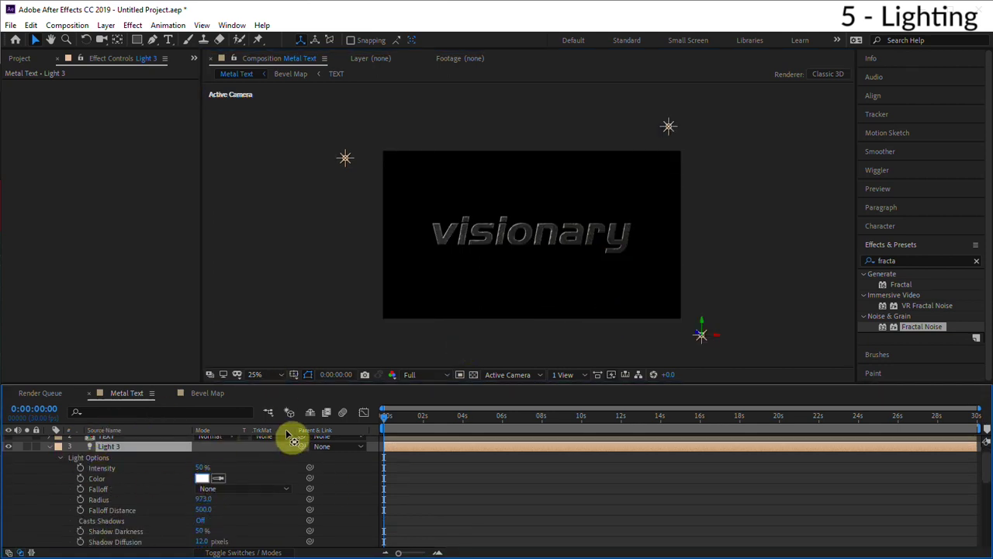
click(536, 370)
drag(433, 329, 455, 248)
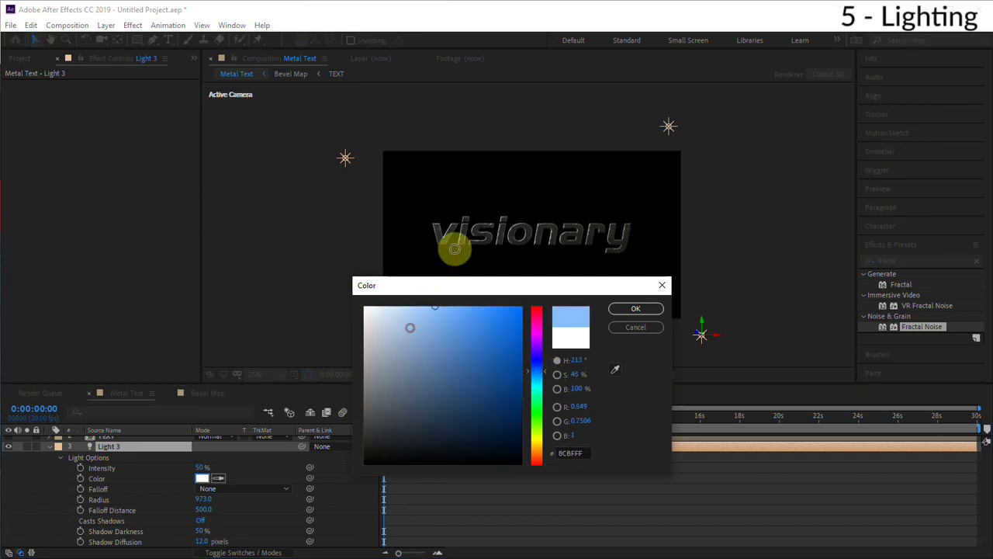
click(636, 309)
Inspect the blue-tinted lettering up close and collapse the properties of the light layers in Metal Text.
scroll(546, 231, up, 2)
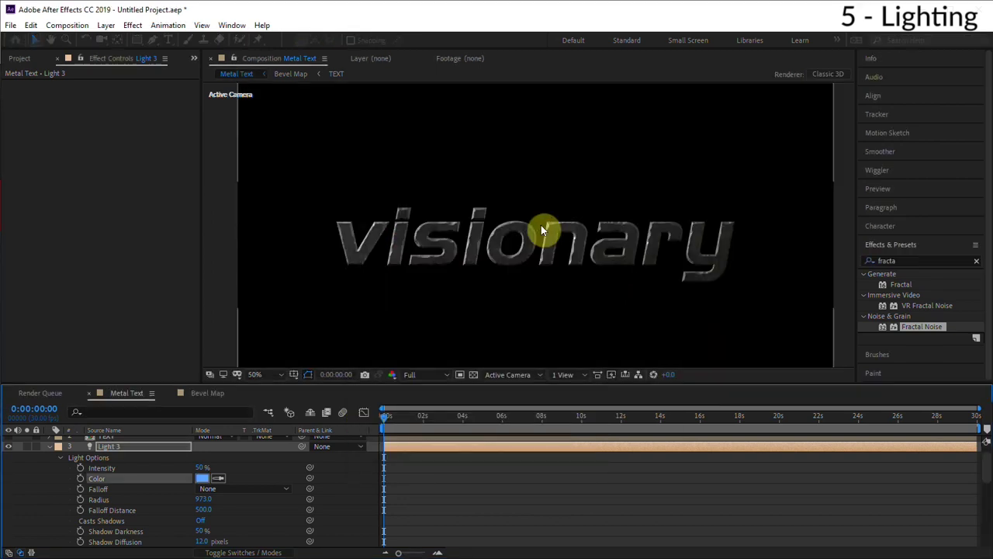
scroll(571, 277, up, 2)
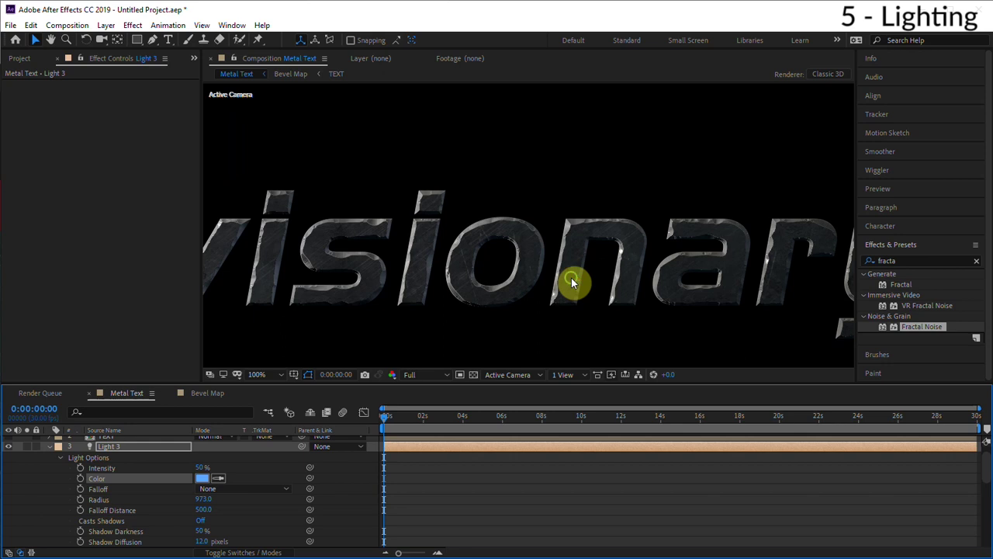
drag(571, 277, 577, 239)
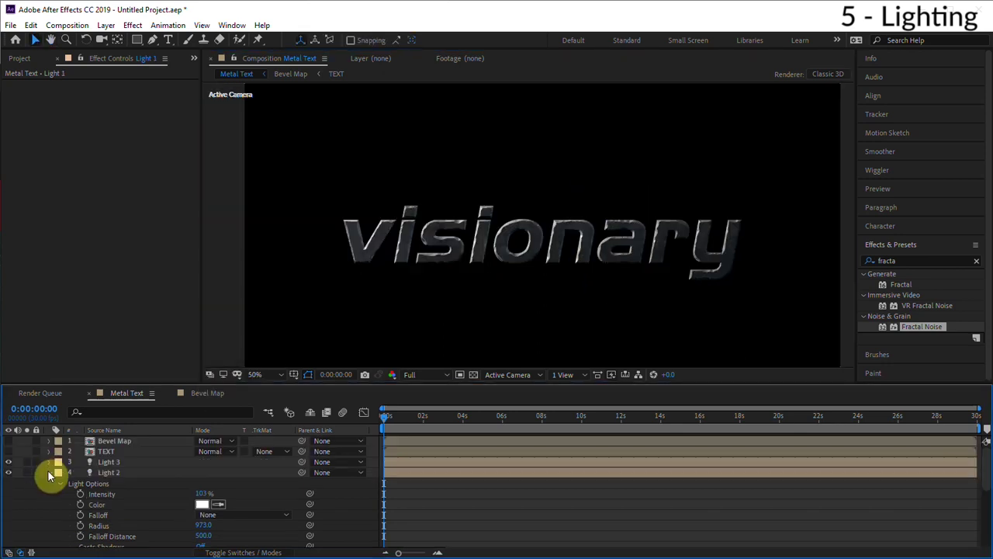
click(49, 482)
click(49, 483)
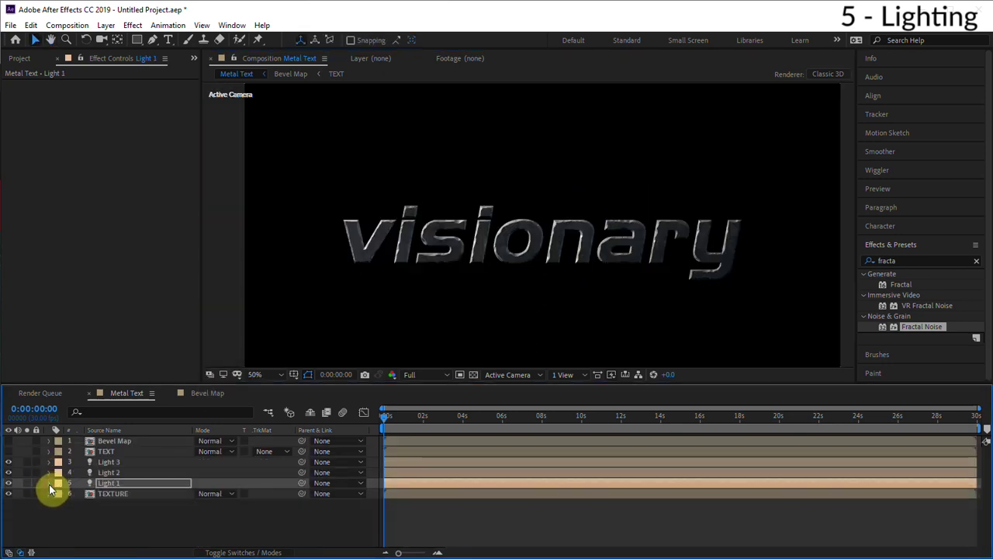
click(118, 525)
Add an adjustment layer above the Bevel Map layer and name it Grade.
click(121, 441)
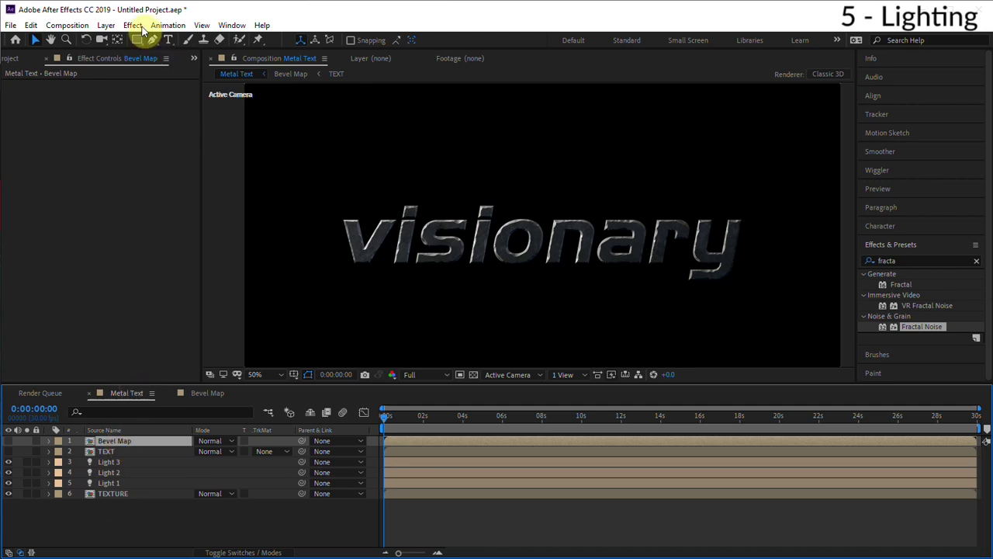
click(113, 27)
mouse_move(129, 36)
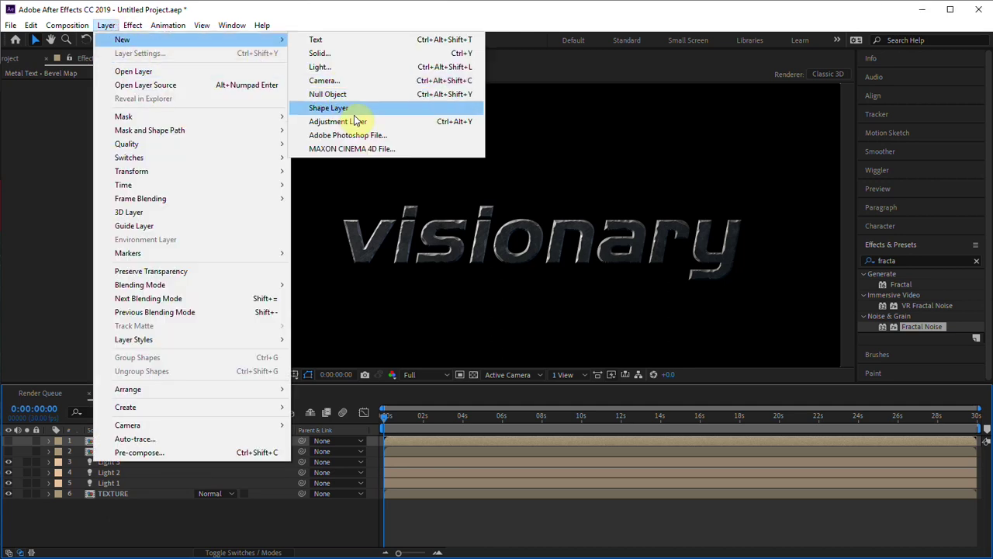
click(340, 121)
key(Return)
text(Grade)
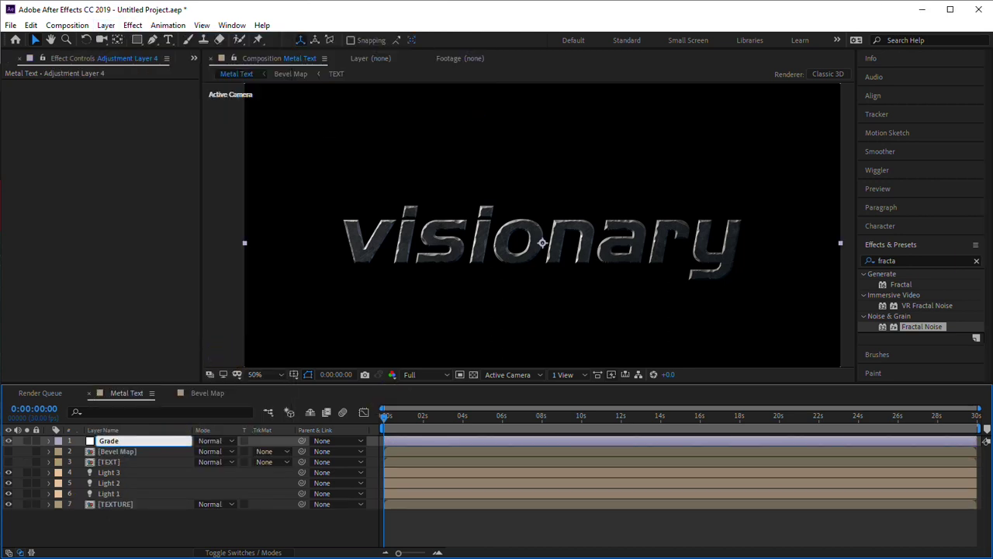
Apply Curves to the Grade layer and shape a gentle S-curve on the RGB channel for more contrast.
click(935, 259)
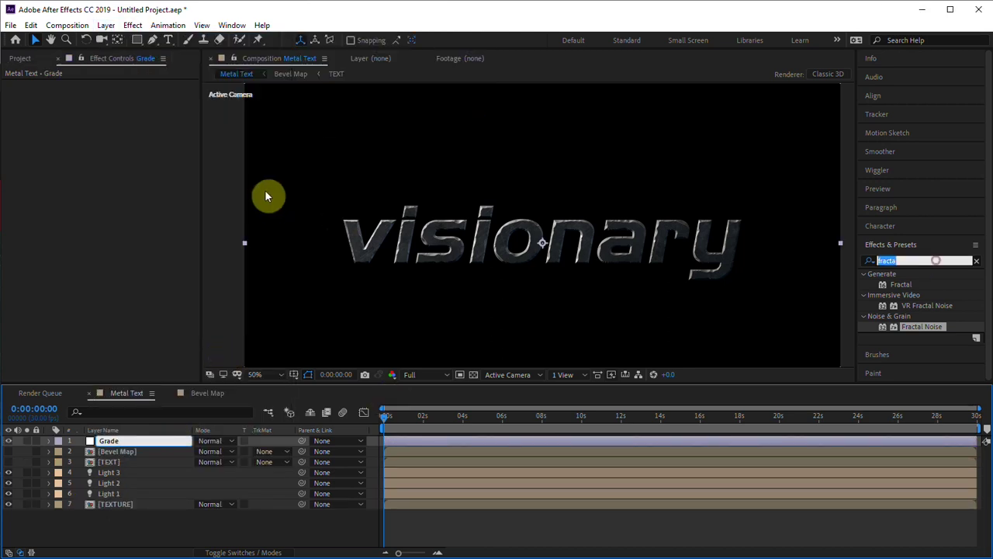
text(curves)
double_click(912, 326)
drag(120, 196, 120, 187)
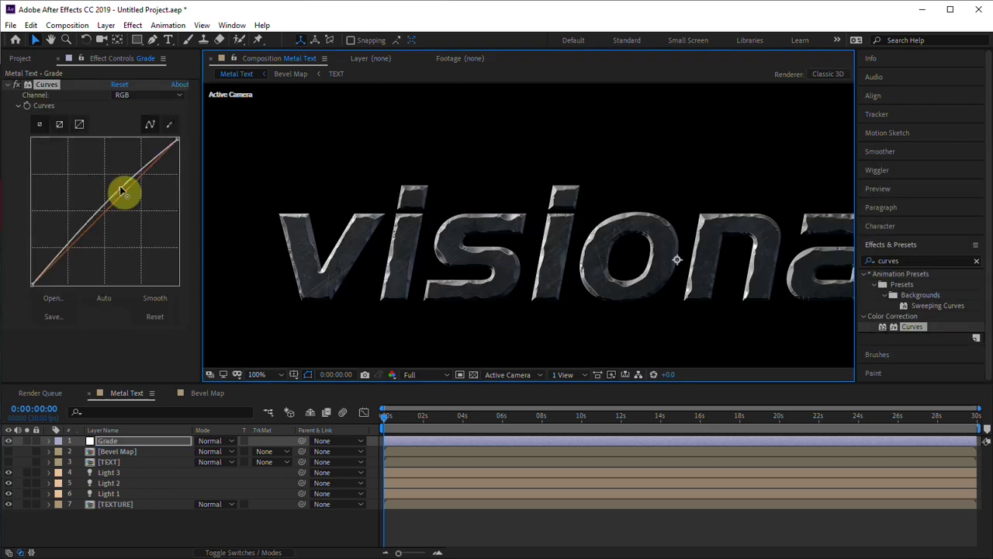
drag(73, 245, 74, 246)
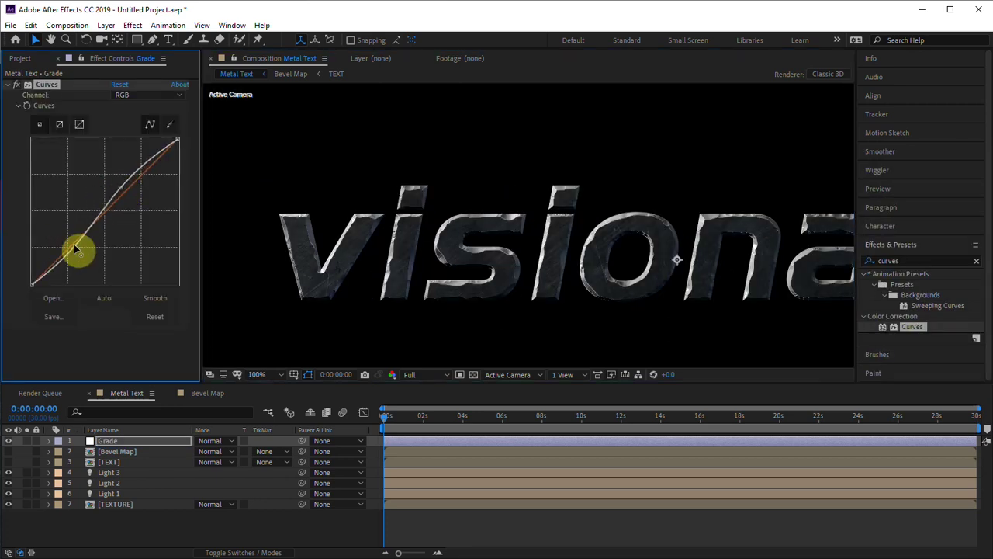
scroll(632, 285, down, 1)
drag(639, 284, 584, 280)
scroll(572, 275, up, 1)
Adjust the Red and Green channels of Curves on the Grade layer, lifting the highlights and lowering the shadows.
click(152, 95)
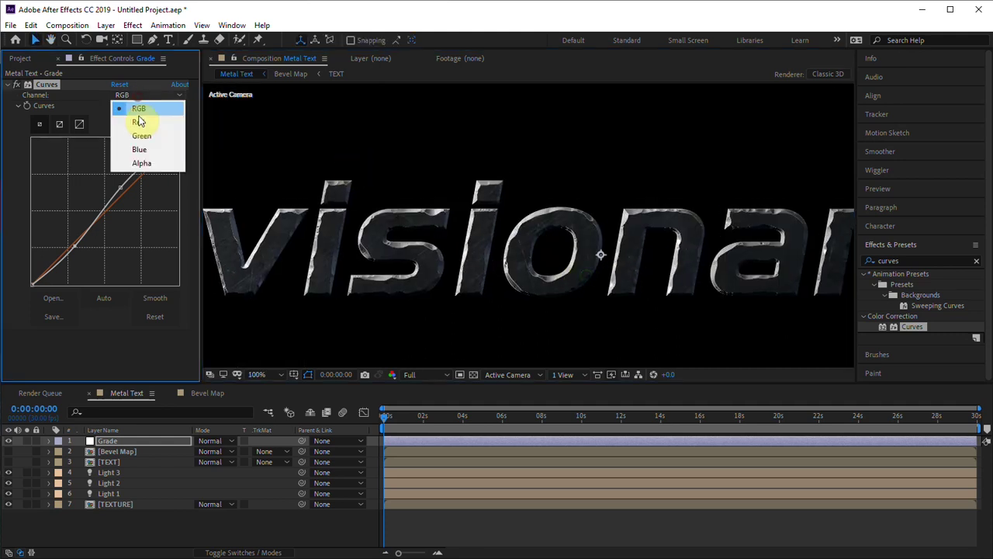
click(137, 116)
mouse_move(133, 162)
mouse_down()
mouse_move(137, 179)
mouse_move(136, 171)
mouse_up()
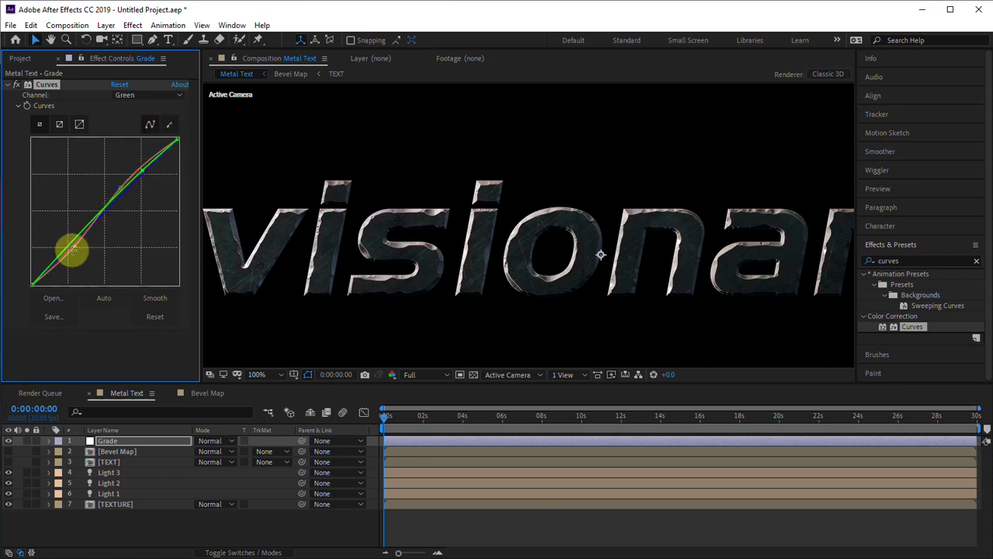
click(72, 250)
drag(550, 260, 590, 264)
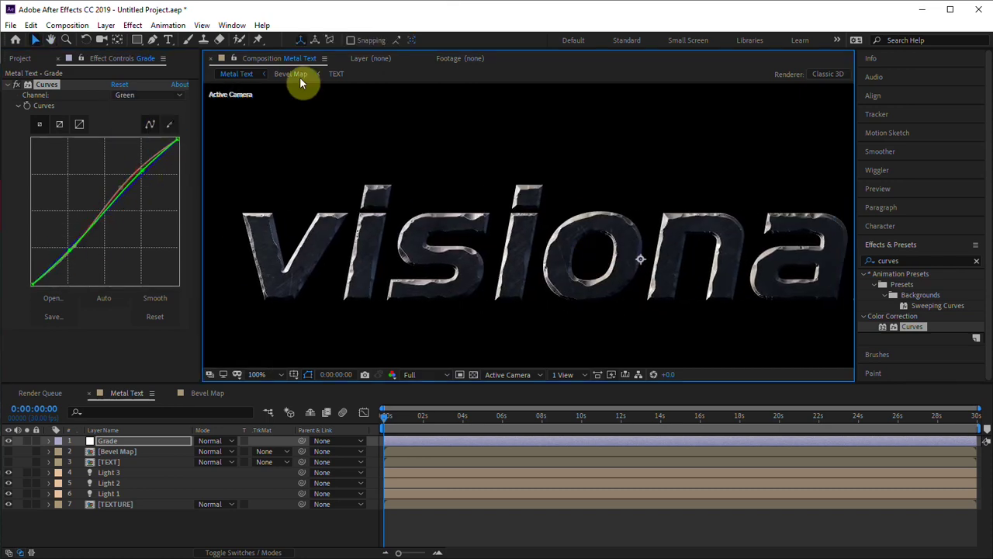
Duplicate the Fractal Noise layer in the Bevel Map composition and set the copy's blending mode to Multiply.
click(295, 76)
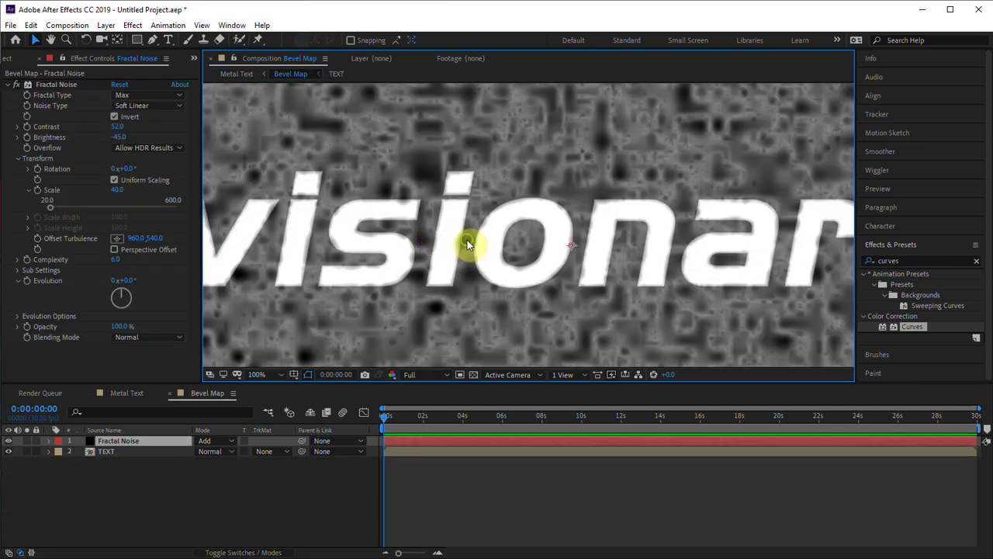
drag(467, 240, 507, 253)
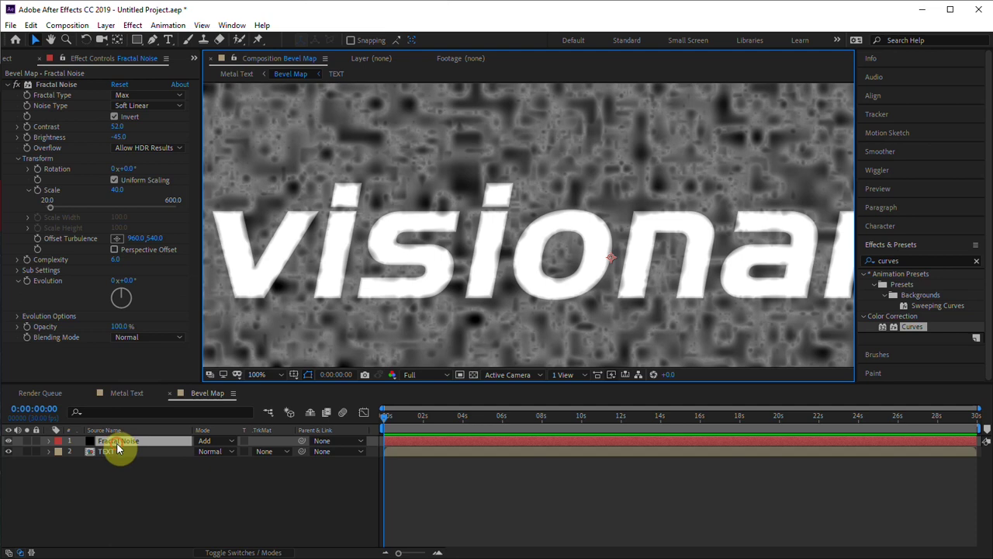
key(ctrl+d)
click(215, 441)
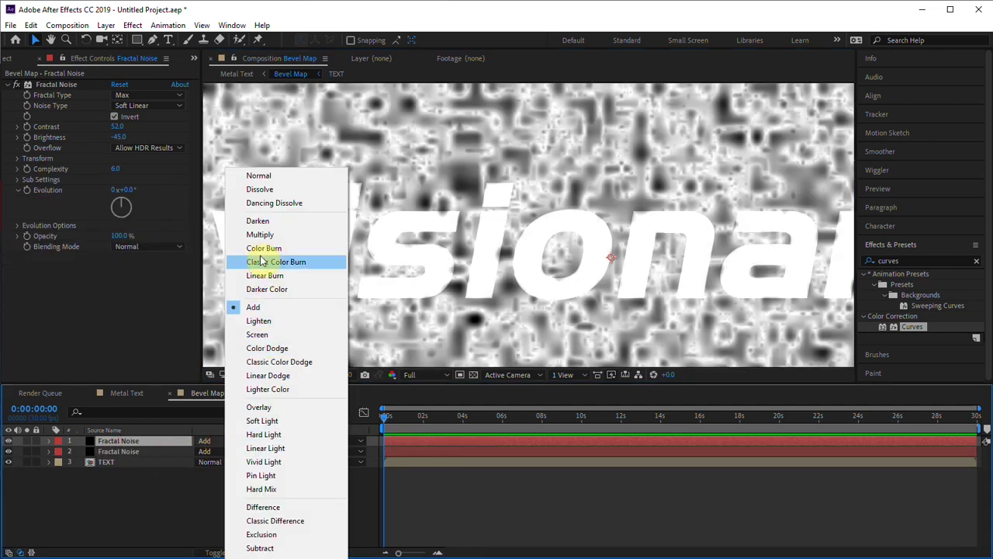
click(262, 235)
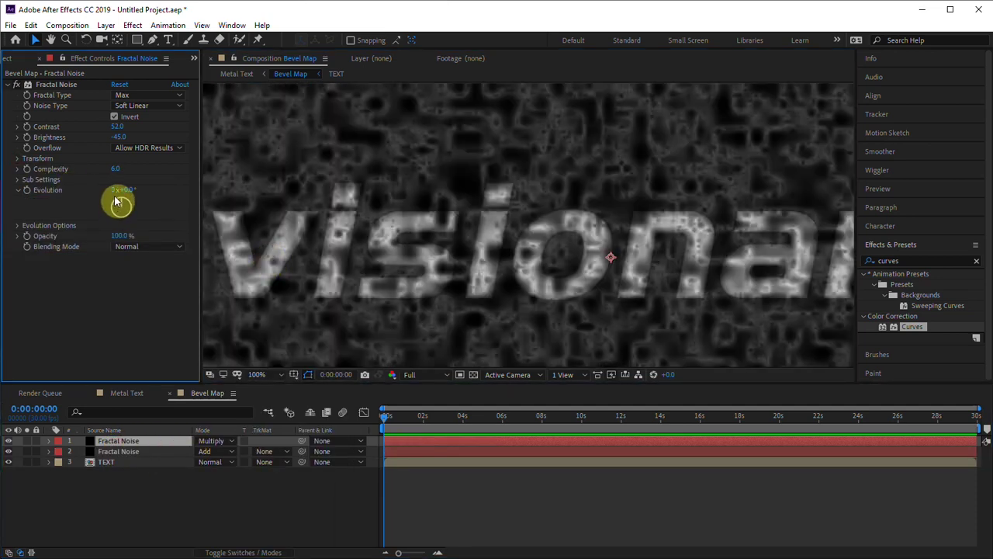
Set the scale of the upper Fractal Noise layer to 20 and change its fractal type.
click(17, 157)
click(166, 441)
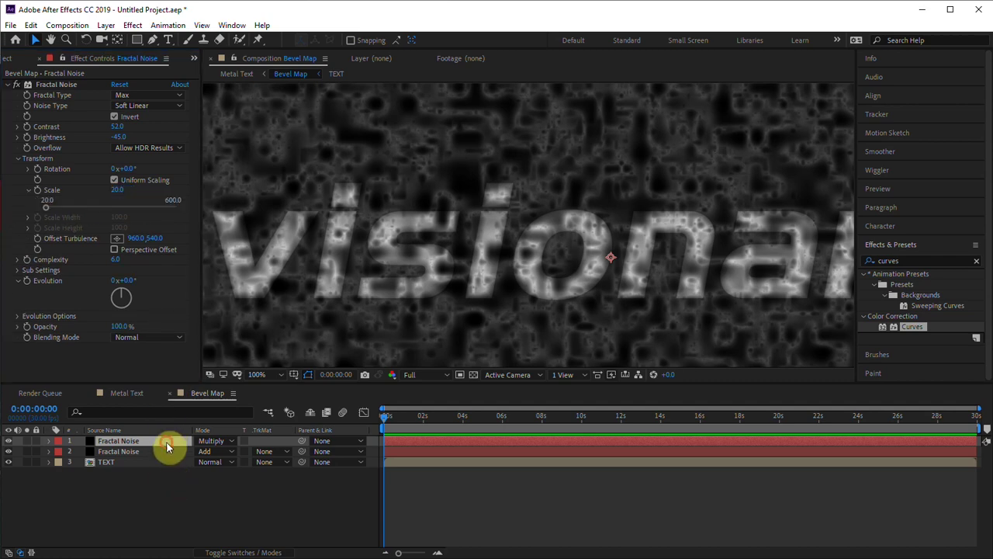
key(t)
click(147, 94)
click(156, 106)
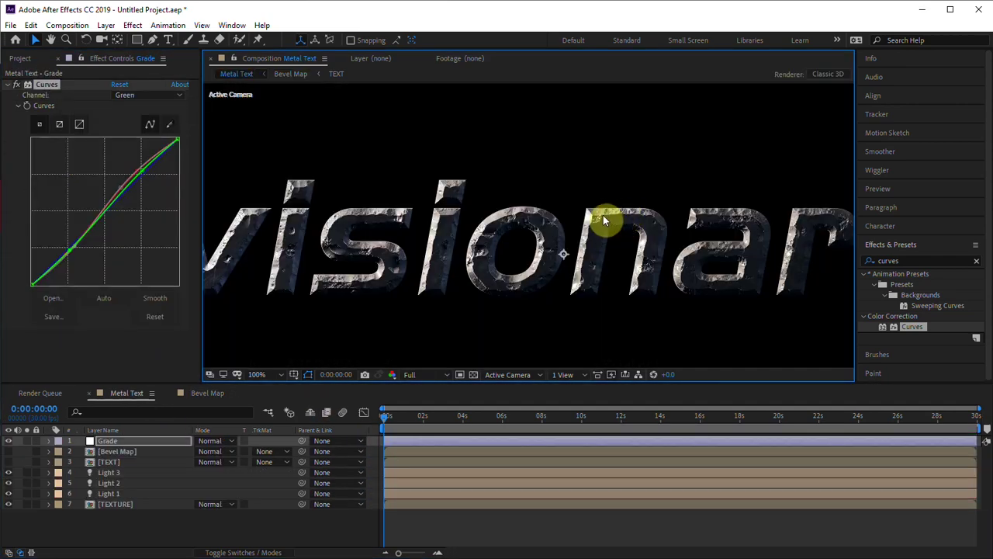
Pre-compose all layers of the Metal Text composition into a new composition named Lighting.
drag(603, 215, 713, 214)
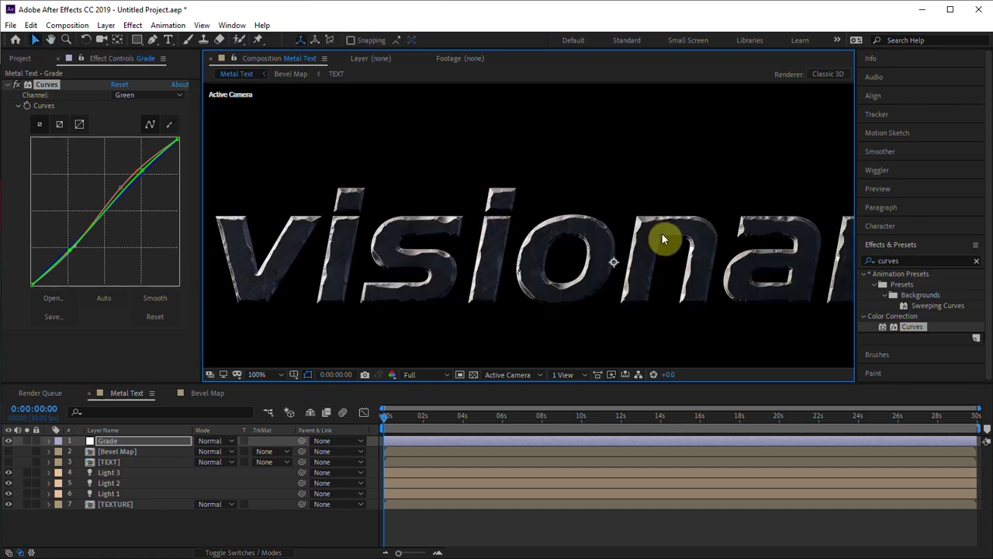
drag(663, 240, 632, 237)
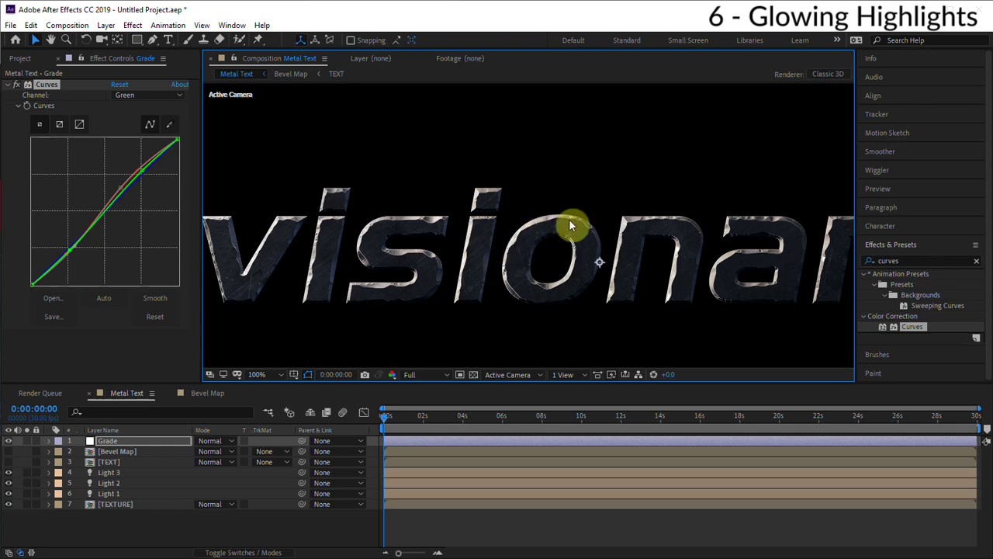
shift+click(134, 506)
right_click(134, 505)
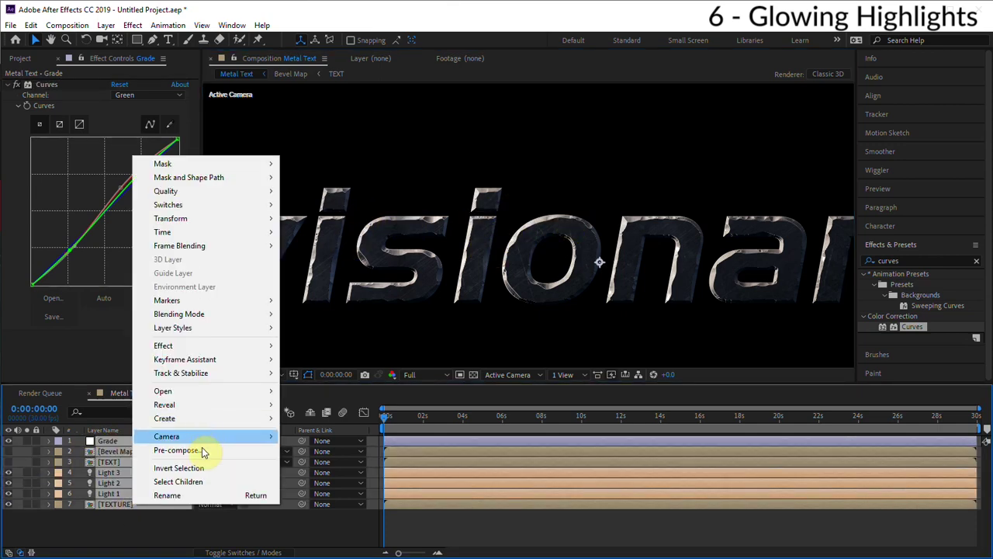
click(177, 451)
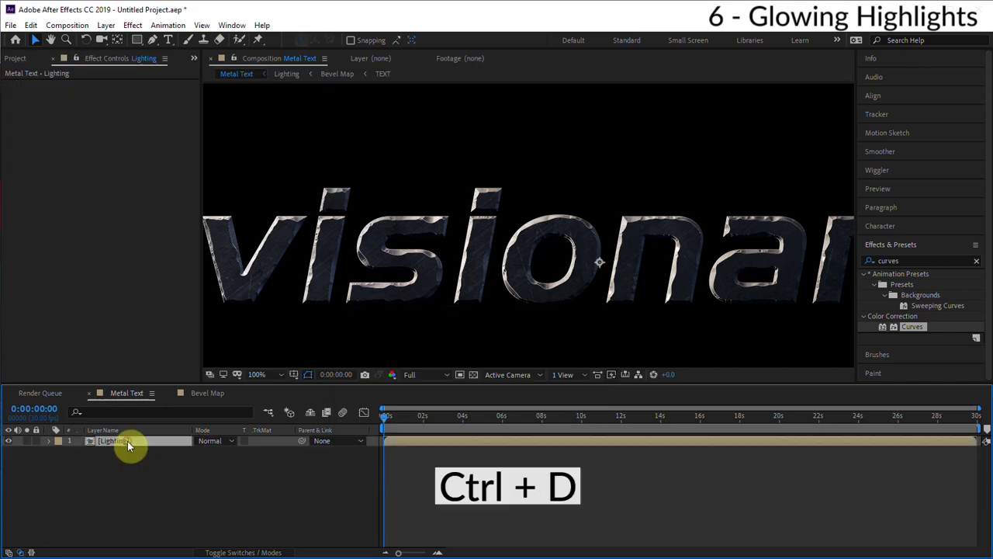
Duplicate the Lighting layer, solo the copy, and apply Curves with the RGB midtones pulled down so mainly the highlights remain.
key(ctrl+d)
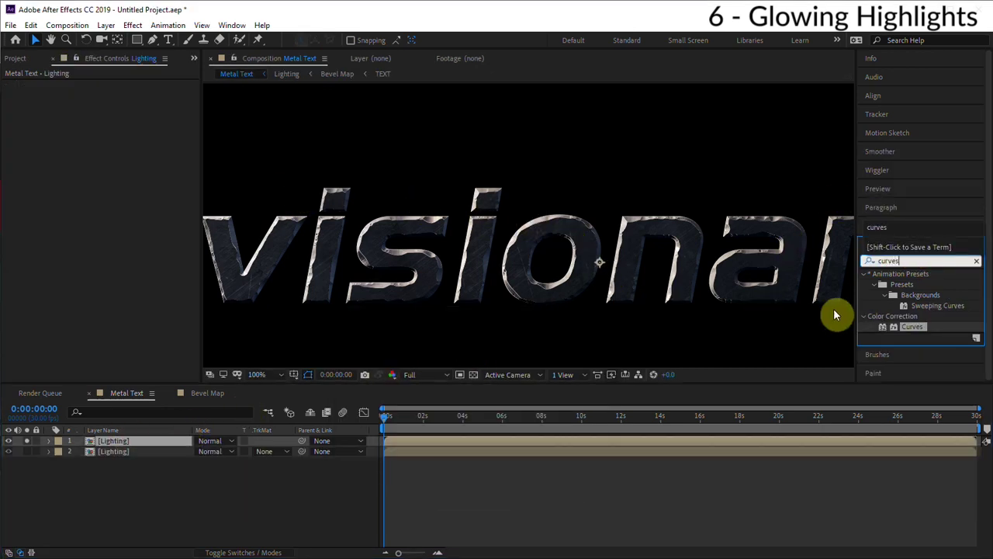
double_click(923, 329)
drag(102, 214, 124, 230)
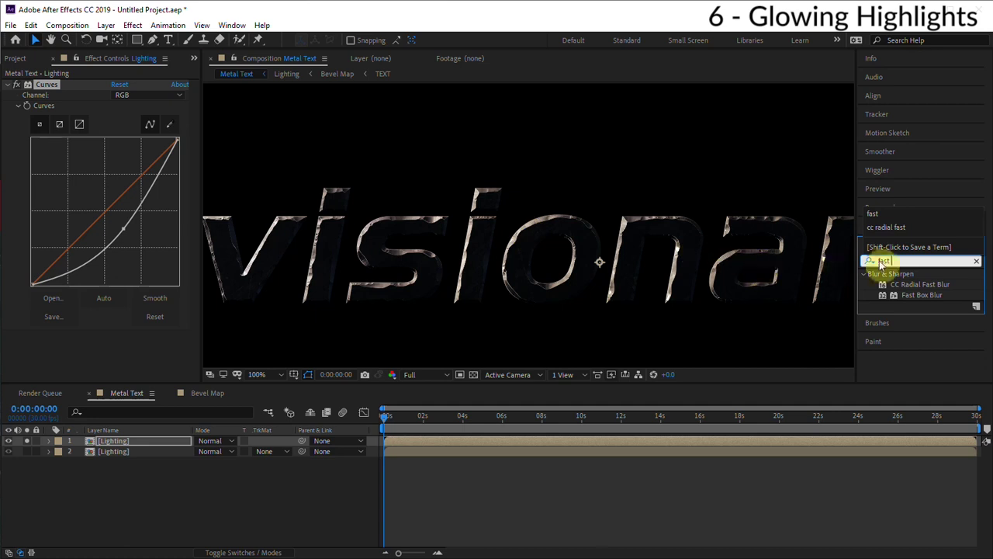
Apply Fast Box Blur with a radius of 6 to the upper Lighting layer, set its blending mode to Add and unsolo it.
double_click(922, 295)
click(220, 444)
click(255, 308)
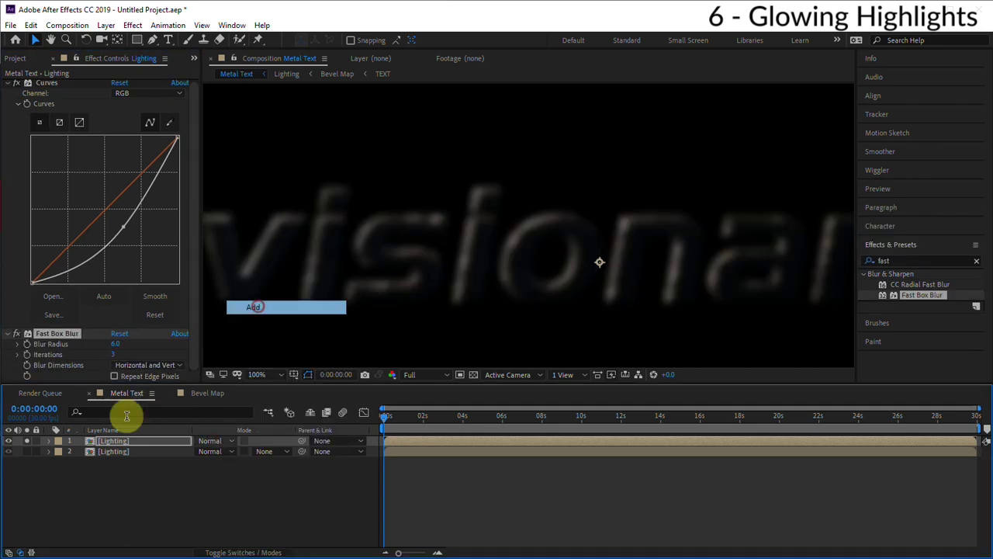
click(27, 441)
click(160, 508)
scroll(471, 253, down, 1)
drag(472, 255, 489, 255)
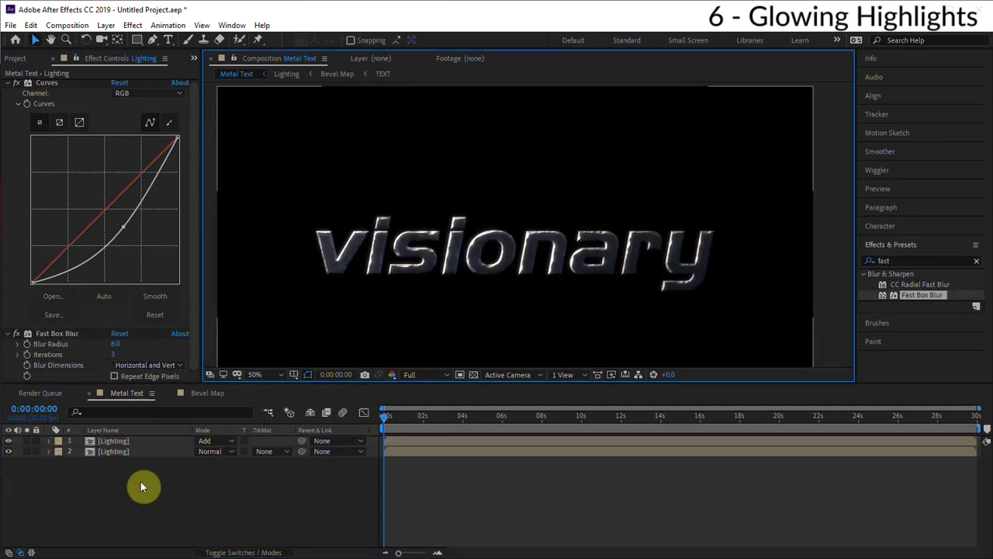
Duplicate the blurred Lighting layer and replace the copy's Fast Box Blur with a Directional Blur at 45° and length 186.7.
click(129, 443)
key(ctrl+d)
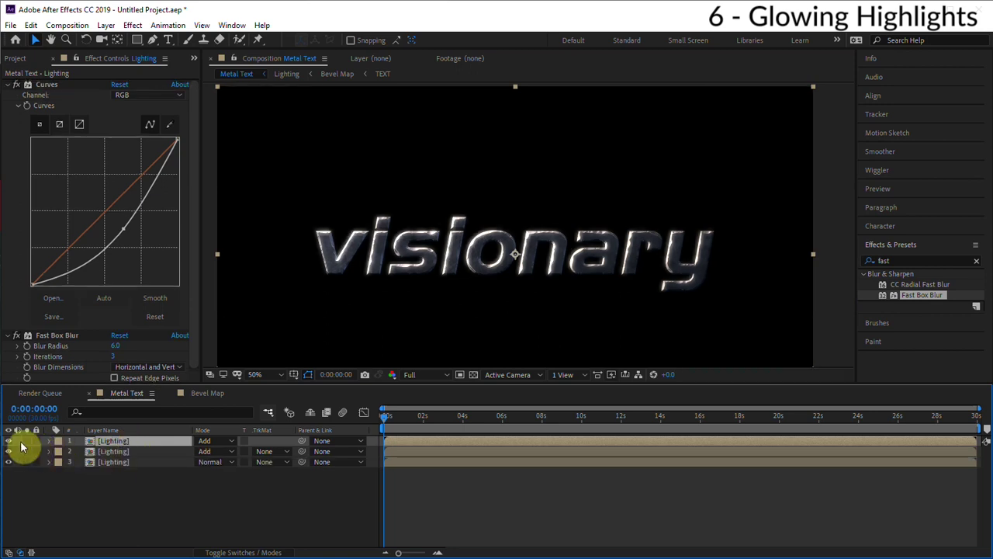
click(26, 441)
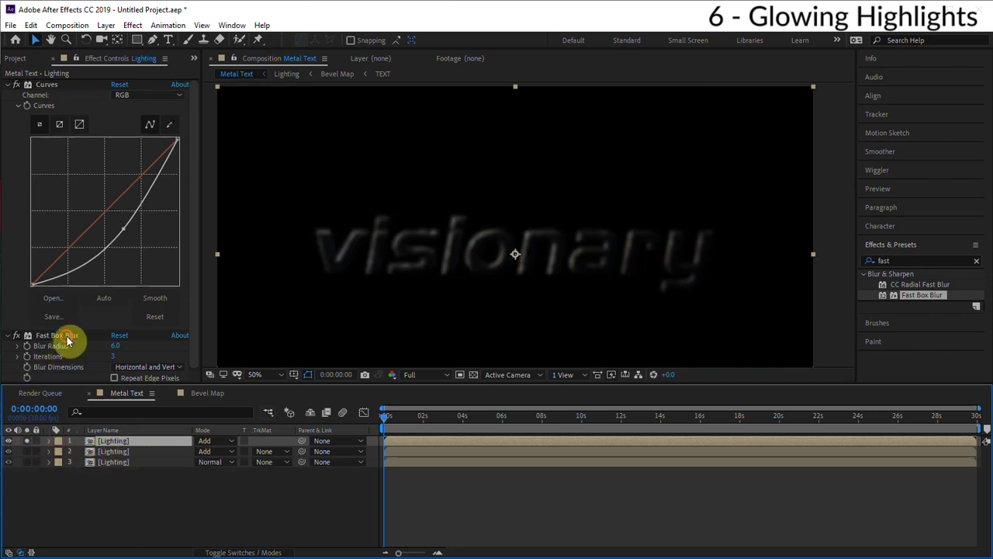
click(910, 260)
text(direct)
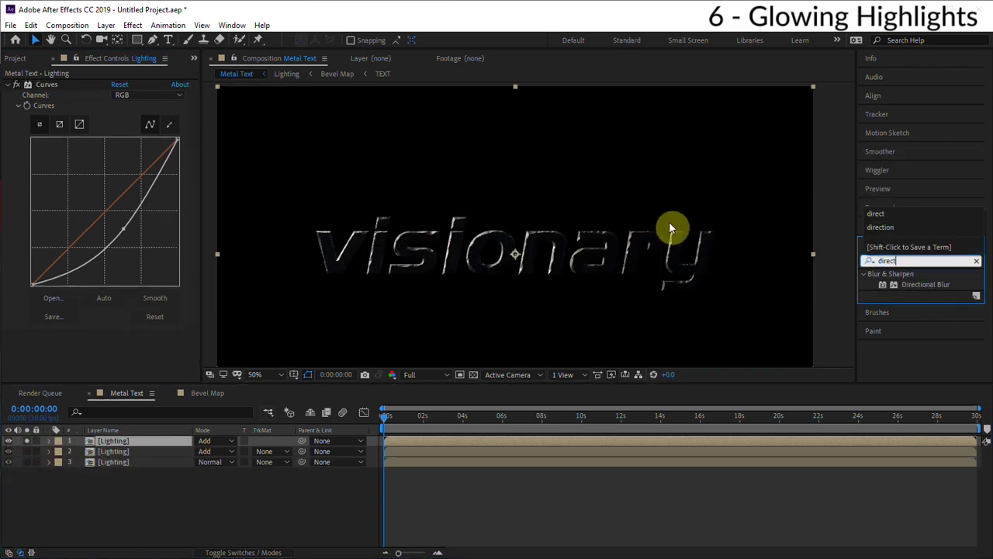
drag(672, 228, 668, 232)
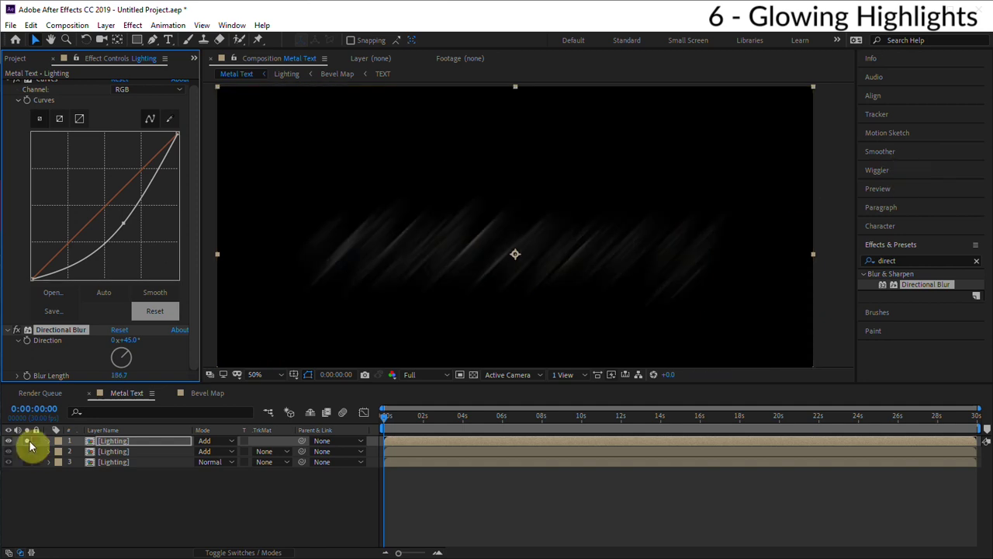
scroll(681, 239, up, 1)
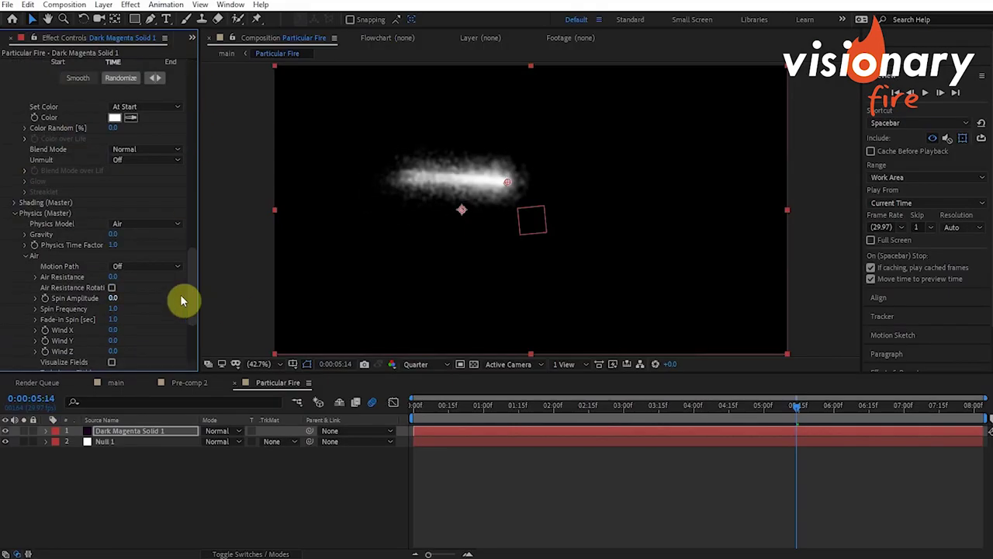
drag(186, 304, 192, 164)
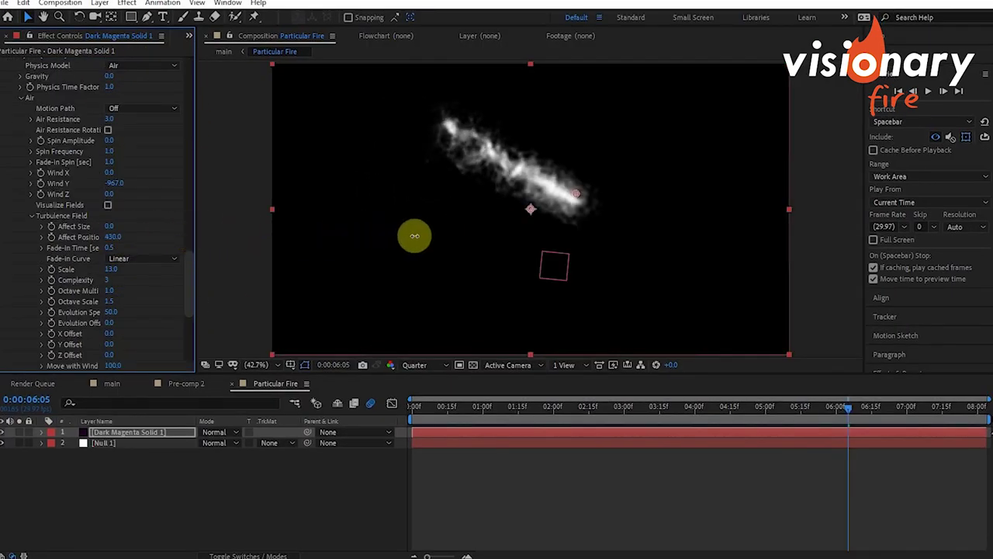
scroll(186, 349, down, 5)
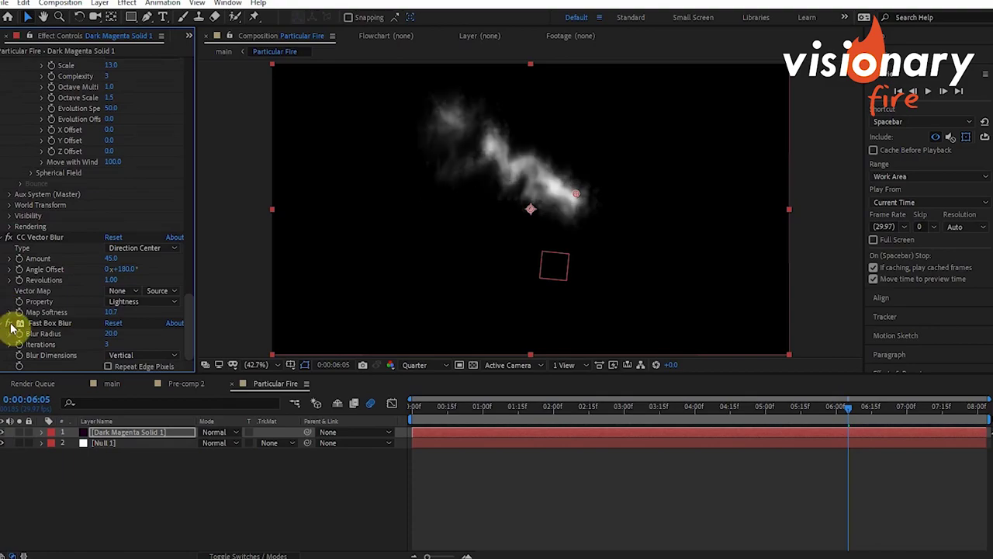